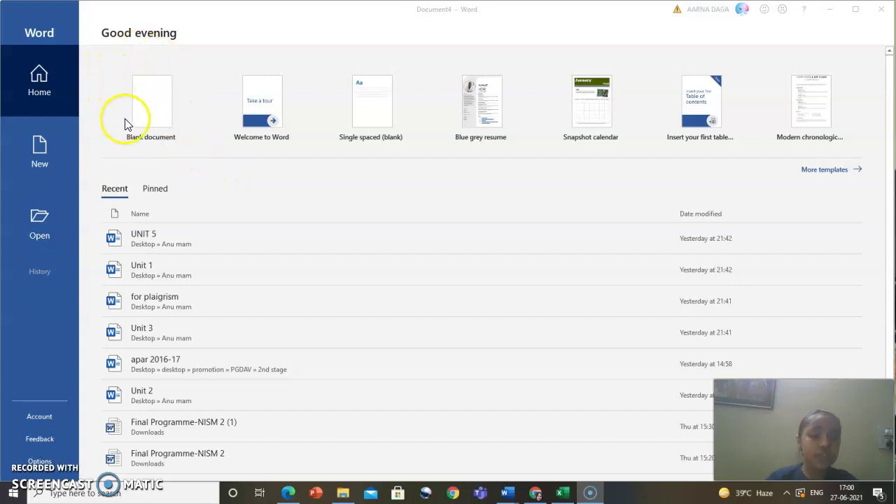
- Create a blank document and draw a text box about 20.4 cm high and 18.3 cm wide on the page
{"action": "left_click", "coordinate": [160, 120]}
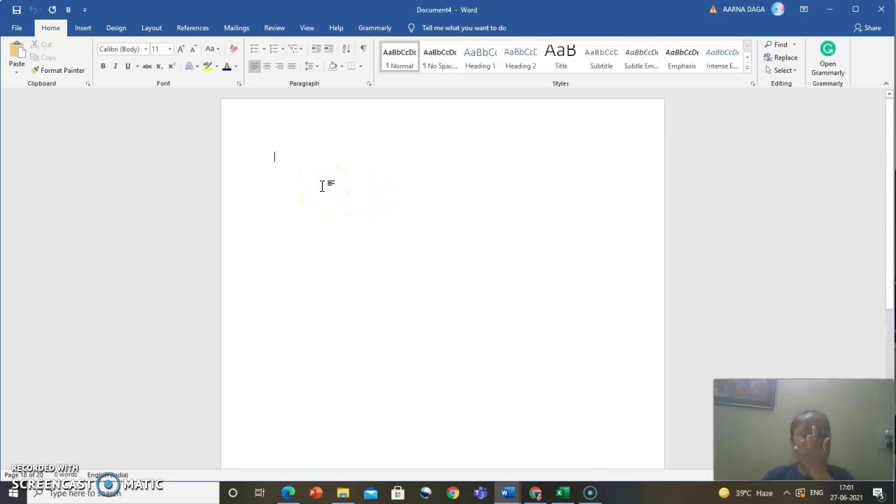
{"action": "left_click", "coordinate": [82, 29]}
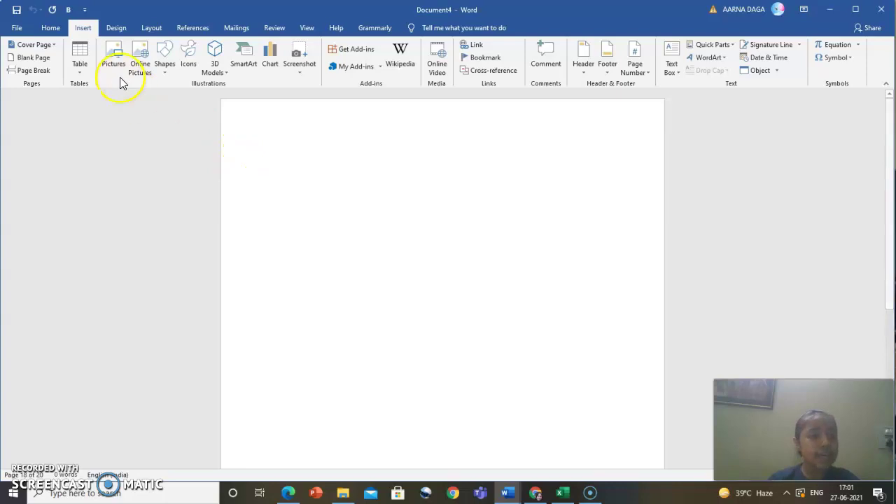
{"action": "left_click", "coordinate": [674, 72]}
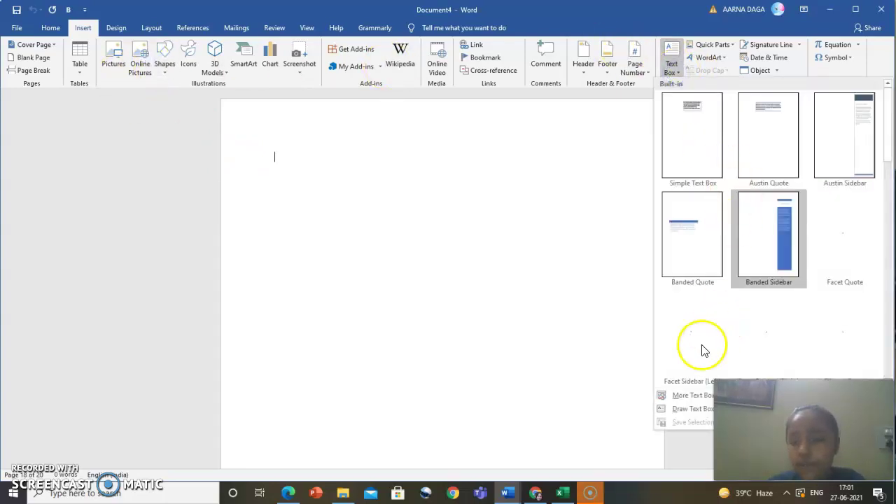
{"action": "left_click", "coordinate": [691, 408]}
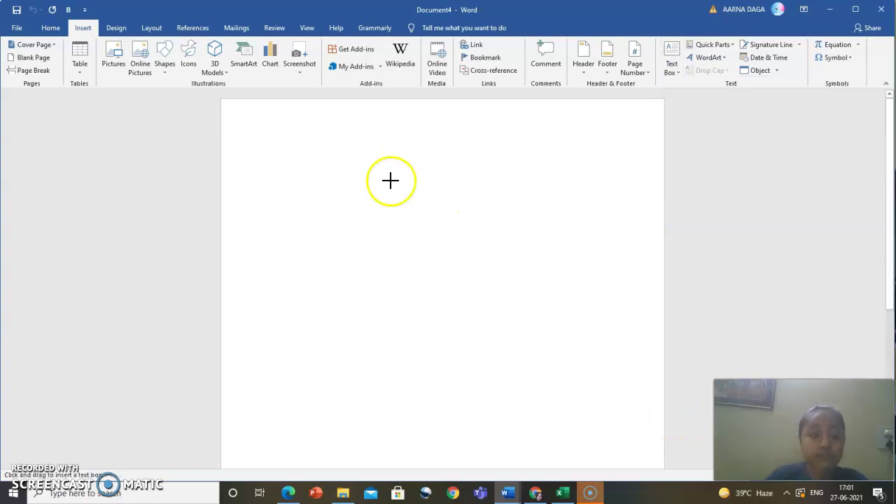
{"action": "left_click_drag", "start_coordinate": [255, 129], "coordinate": [644, 485]}
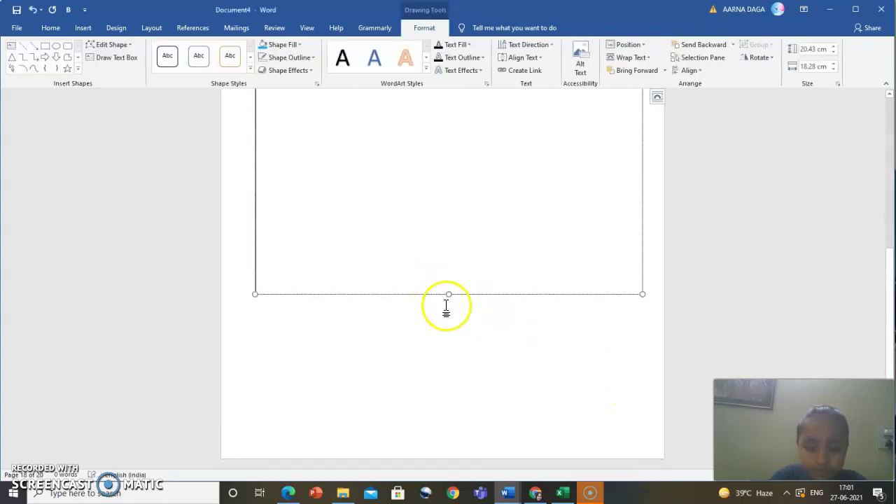
- Resize the text box to about 21.4 cm high and 15.1 cm wide, leaving margins on both sides of the page
{"action": "left_click_drag", "start_coordinate": [451, 295], "coordinate": [449, 299]}
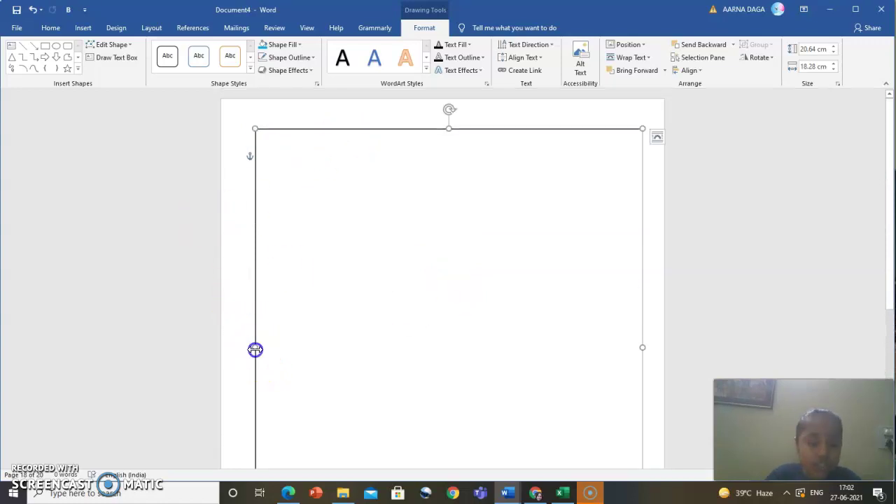
{"action": "left_click_drag", "start_coordinate": [255, 349], "coordinate": [242, 348]}
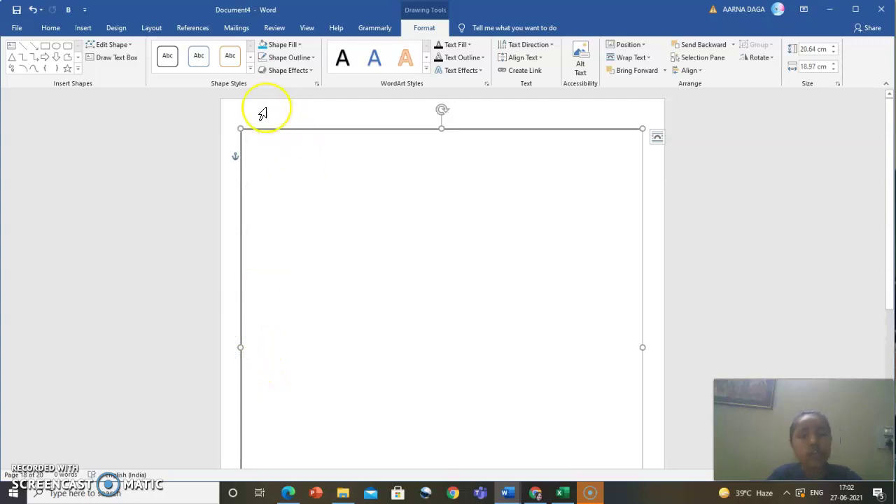
{"action": "left_click_drag", "start_coordinate": [441, 128], "coordinate": [442, 112]}
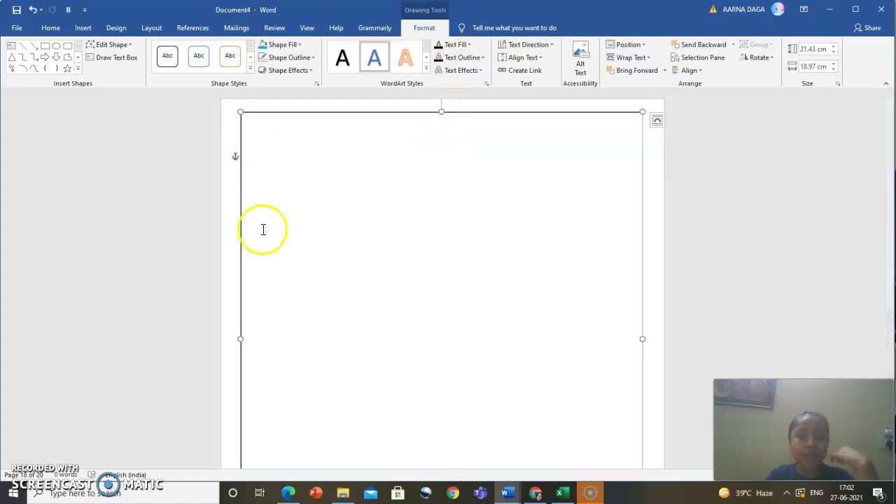
{"action": "left_click_drag", "start_coordinate": [241, 340], "coordinate": [276, 354]}
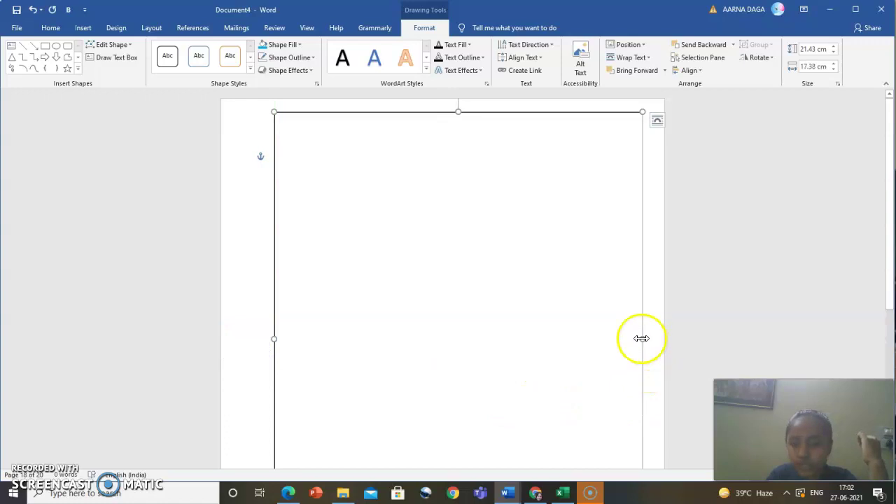
{"action": "left_click_drag", "start_coordinate": [643, 340], "coordinate": [596, 346]}
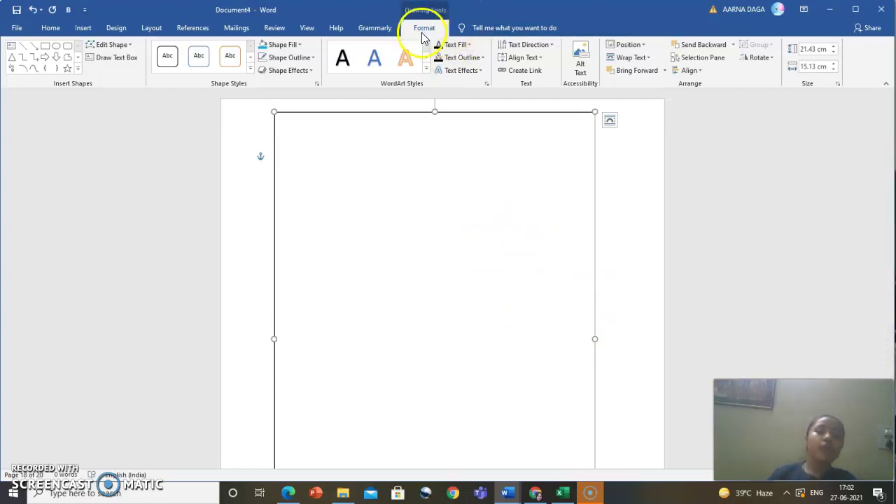
- Apply the Moderate Effect - Black, Dark 1 shape style to the text box
{"action": "left_click", "coordinate": [307, 154]}
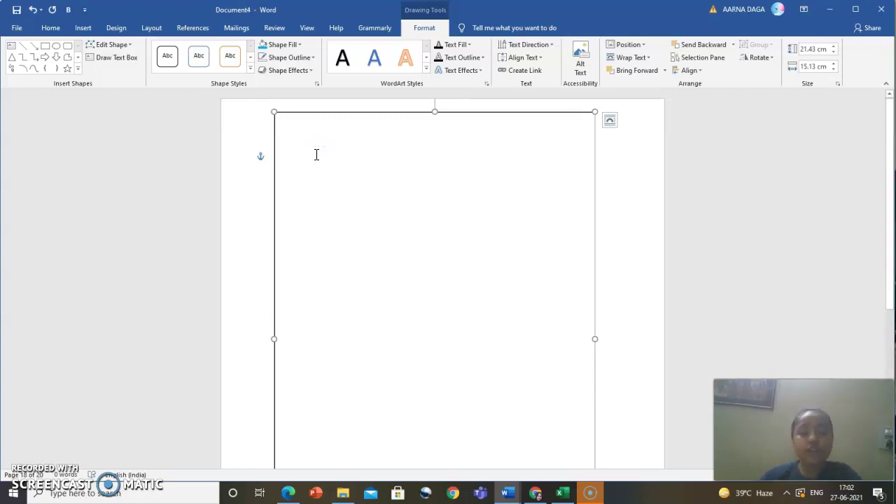
{"action": "left_click", "coordinate": [166, 62]}
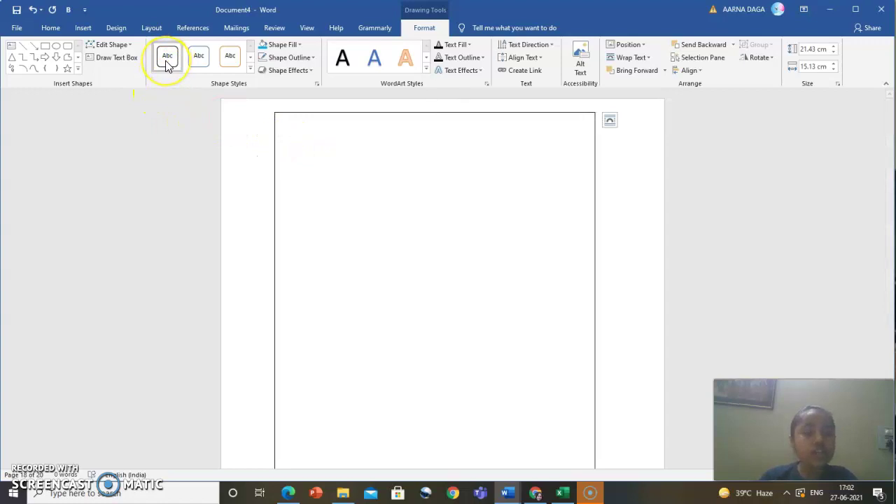
{"action": "left_click", "coordinate": [249, 67]}
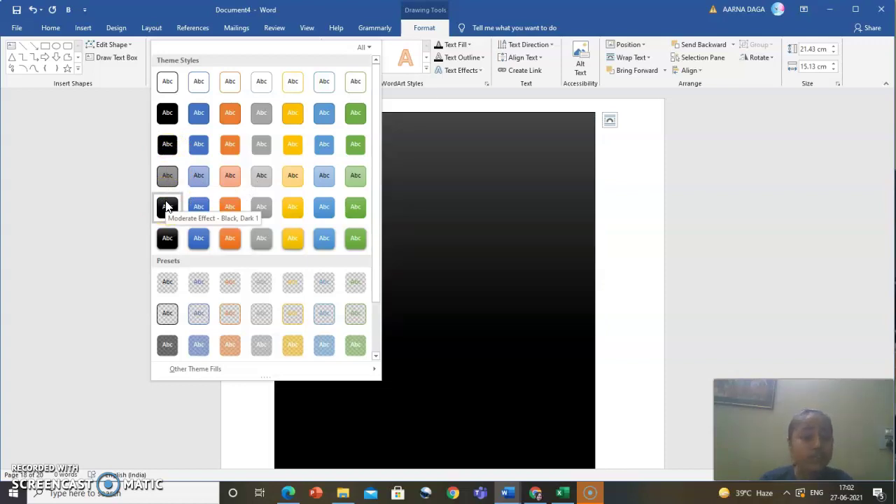
{"action": "left_click", "coordinate": [174, 158]}
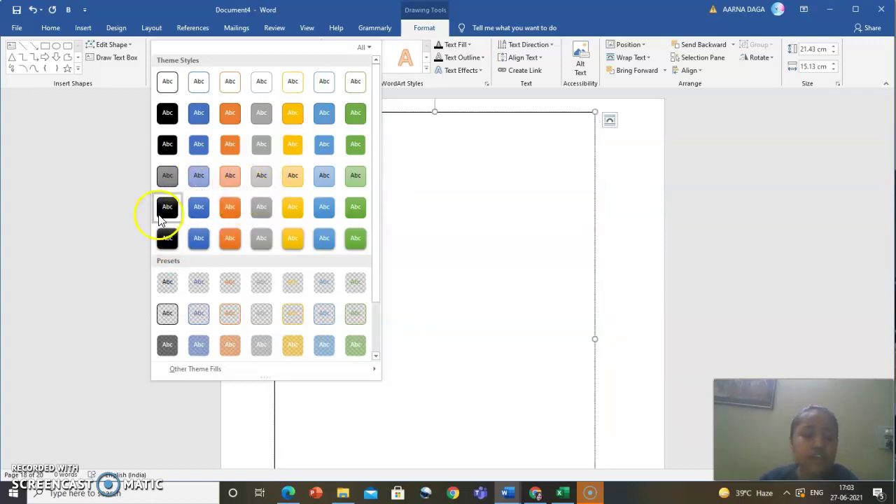
{"action": "left_click", "coordinate": [166, 220]}
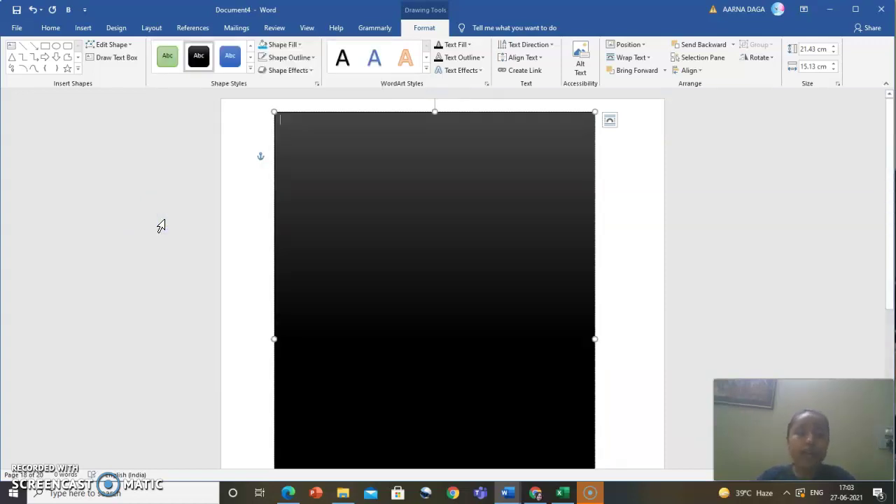
- Try a solid near-black fill and a linear gradient fill on the text box
{"action": "left_click", "coordinate": [280, 47]}
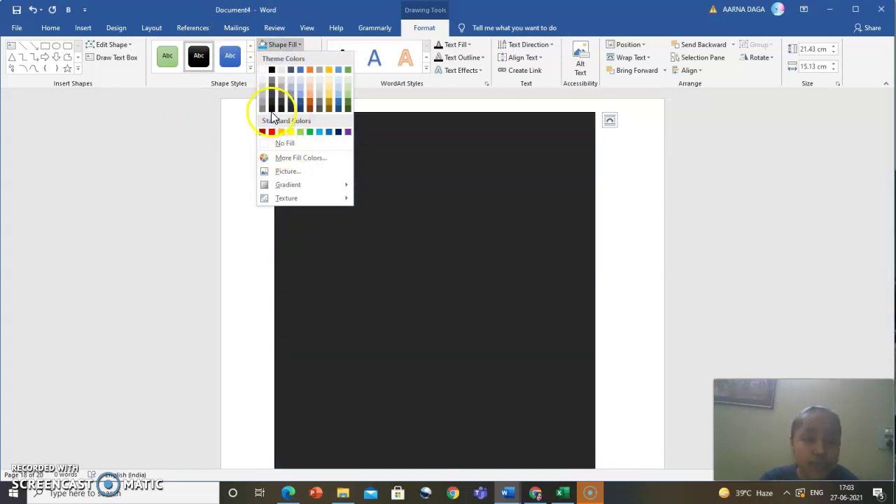
{"action": "left_click", "coordinate": [272, 107]}
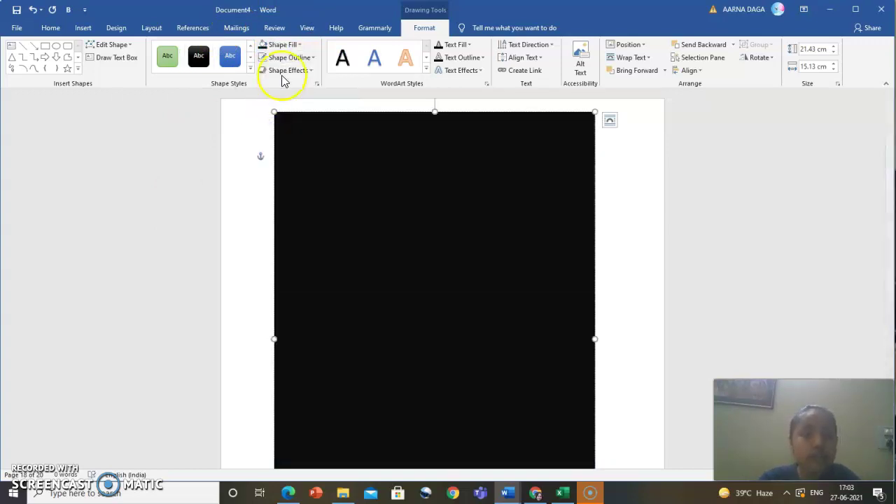
{"action": "left_click", "coordinate": [287, 48]}
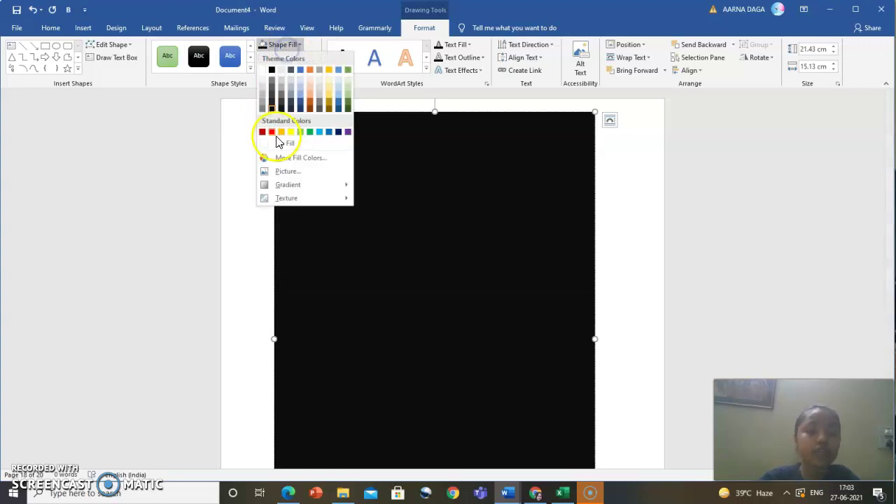
{"action": "mouse_move", "coordinate": [282, 184]}
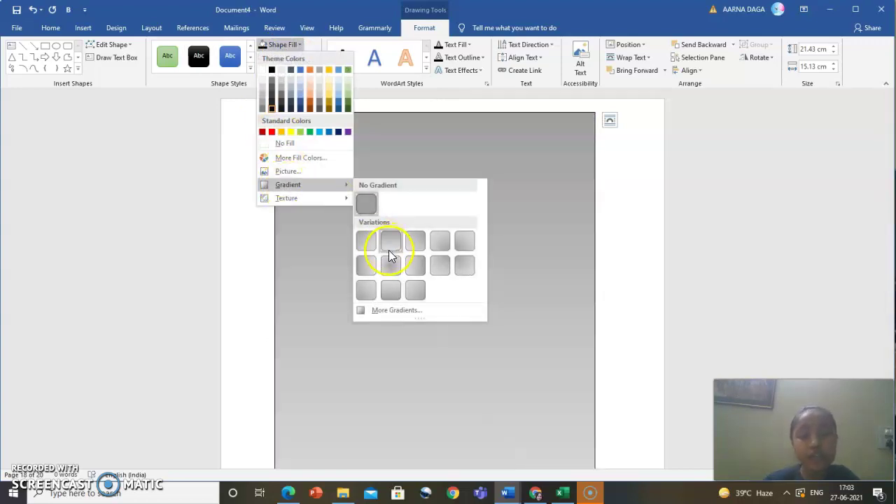
{"action": "left_click", "coordinate": [384, 314]}
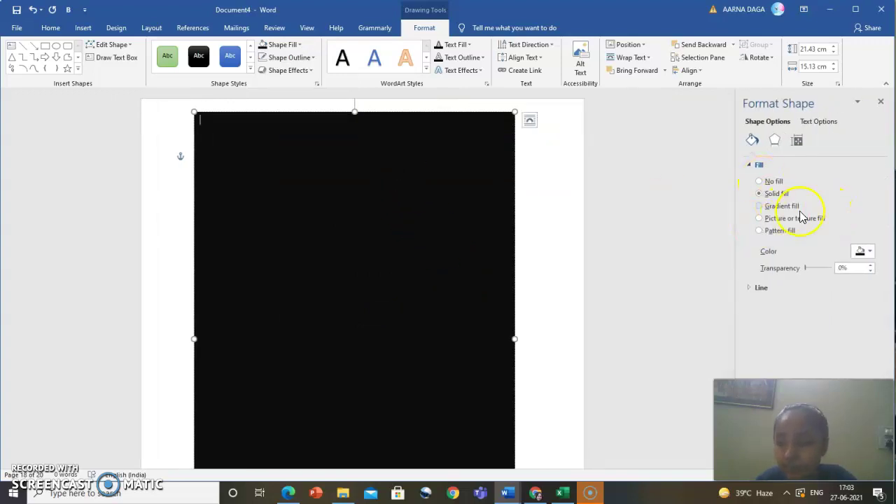
{"action": "left_click", "coordinate": [798, 208]}
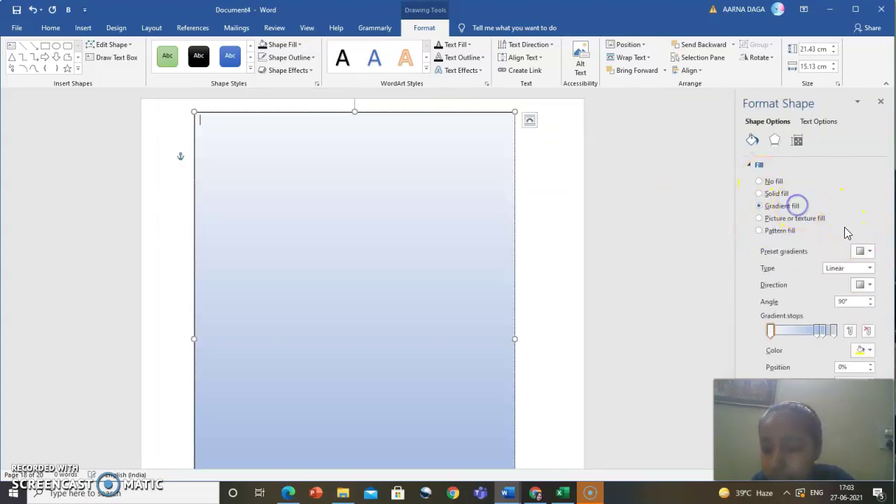
{"action": "left_click", "coordinate": [871, 252]}
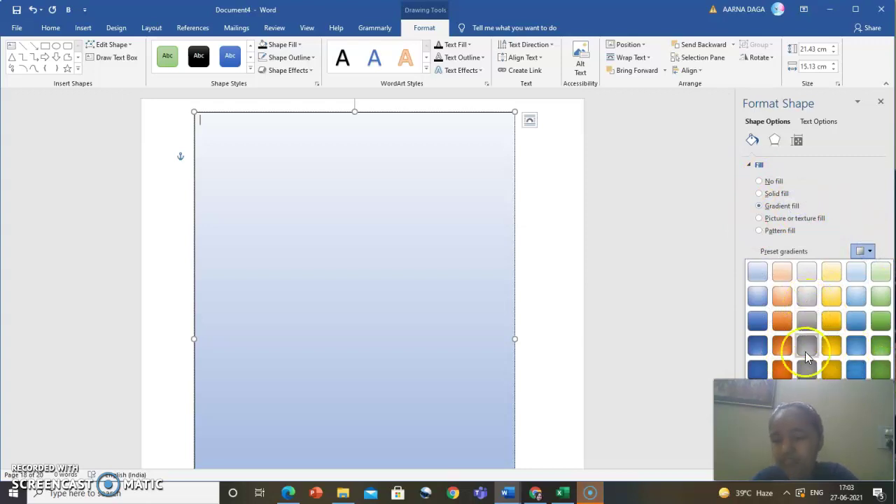
{"action": "scroll", "coordinate": [732, 323], "scroll_direction": "down", "scroll_amount": 5}
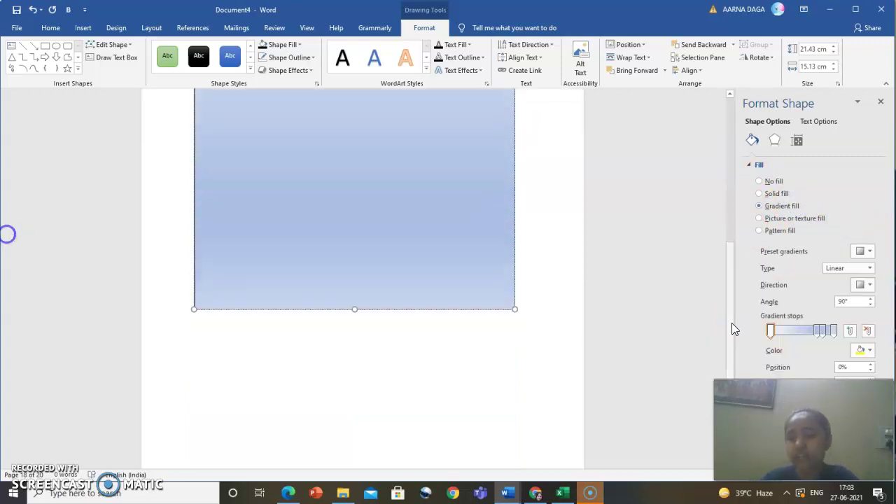
{"action": "left_click", "coordinate": [831, 332]}
{"action": "left_click_drag", "start_coordinate": [831, 332], "coordinate": [831, 332]}
{"action": "left_click", "coordinate": [881, 102]}
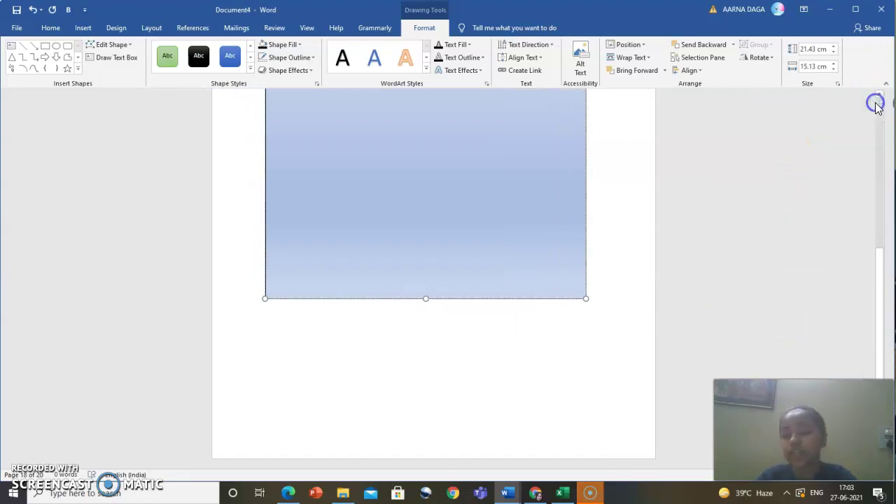
{"action": "scroll", "coordinate": [679, 168], "scroll_direction": "up", "scroll_amount": 3}
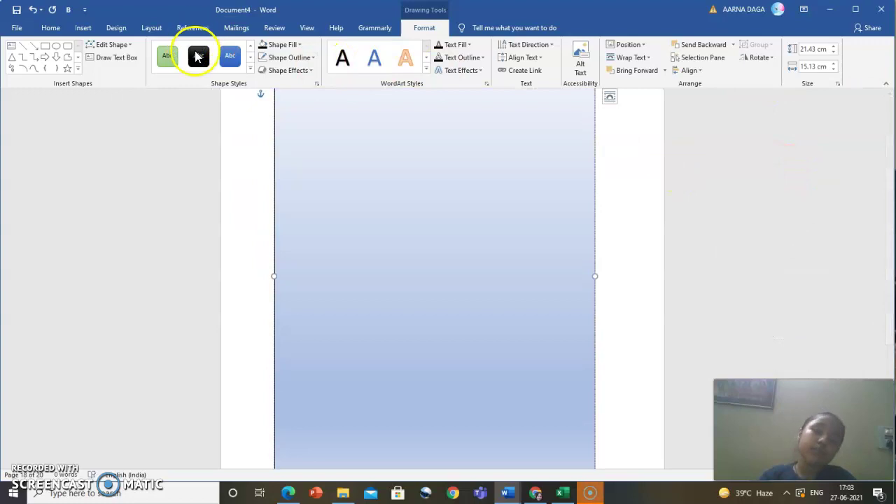
- Reapply the Moderate Effect - Black, Dark 1 shape style to the text box
{"action": "left_click", "coordinate": [199, 56]}
{"action": "scroll", "coordinate": [540, 163], "scroll_direction": "up", "scroll_amount": 2}
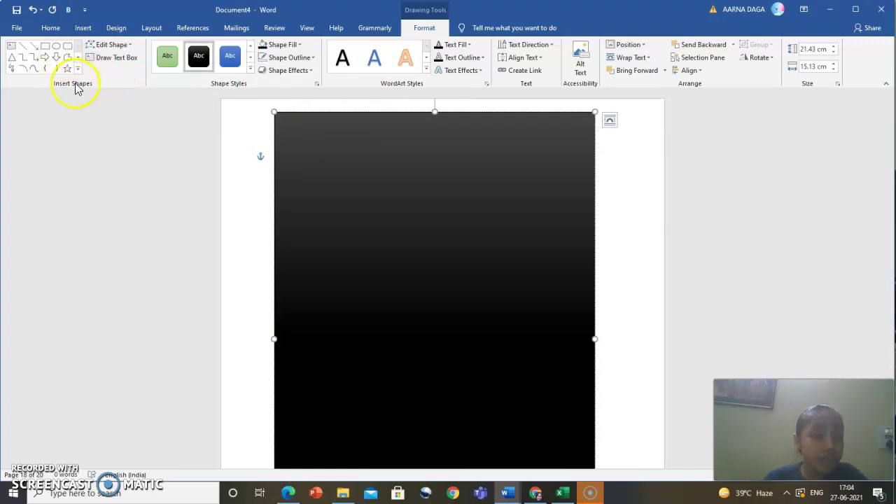
- Draw an oval about 4.7 cm high and 5.3 cm wide in the upper middle of the black box
{"action": "left_click", "coordinate": [55, 46]}
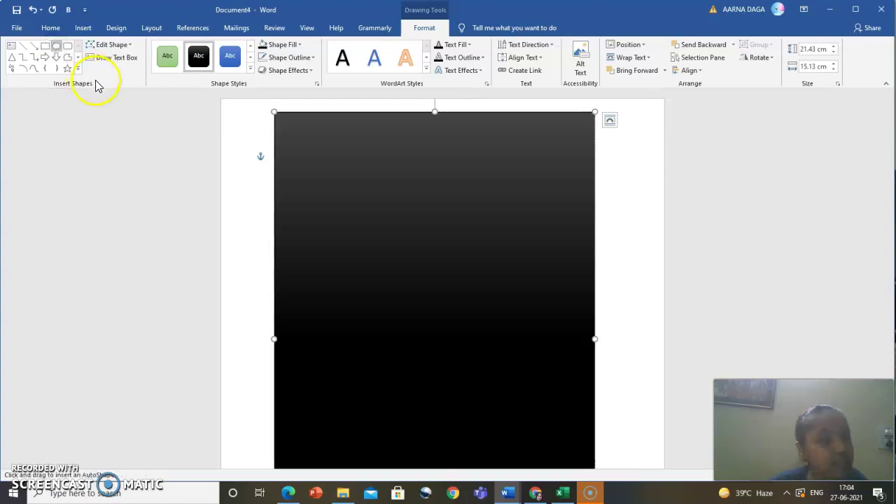
{"action": "left_click_drag", "start_coordinate": [378, 138], "coordinate": [490, 237]}
{"action": "scroll", "coordinate": [432, 330], "scroll_direction": "down", "scroll_amount": 1}
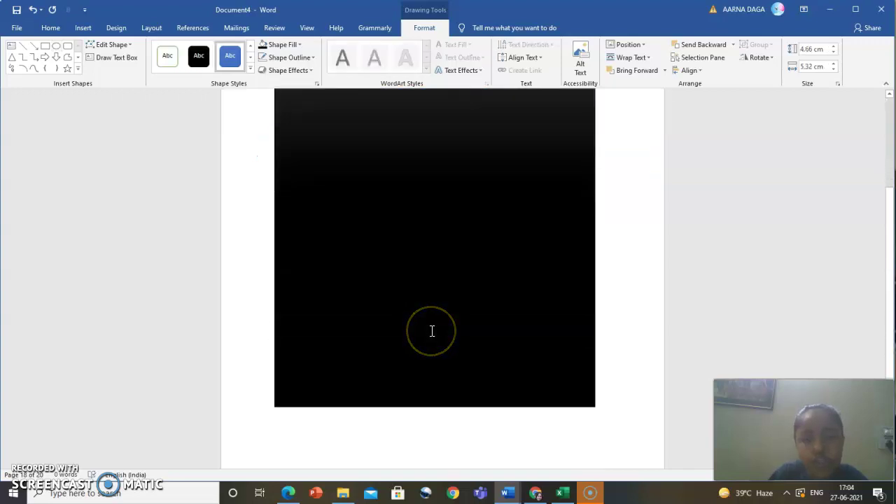
{"action": "scroll", "coordinate": [427, 220], "scroll_direction": "up", "scroll_amount": 1}
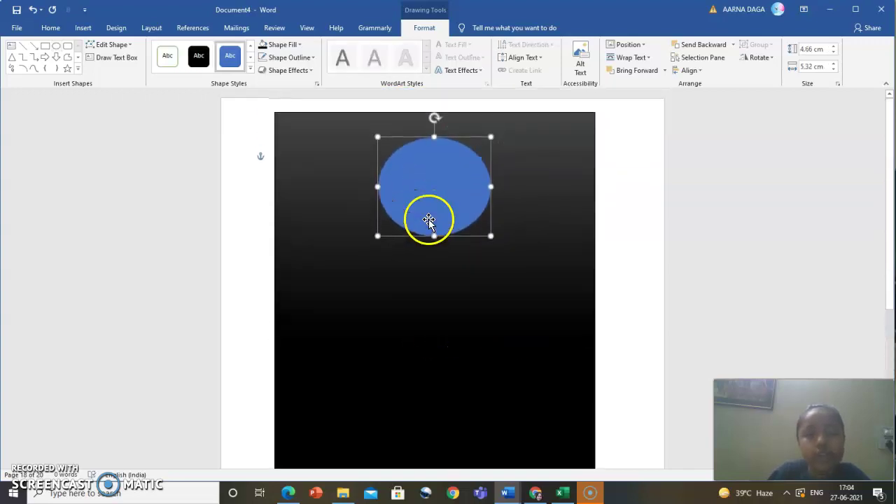
{"action": "left_click_drag", "start_coordinate": [424, 196], "coordinate": [418, 190]}
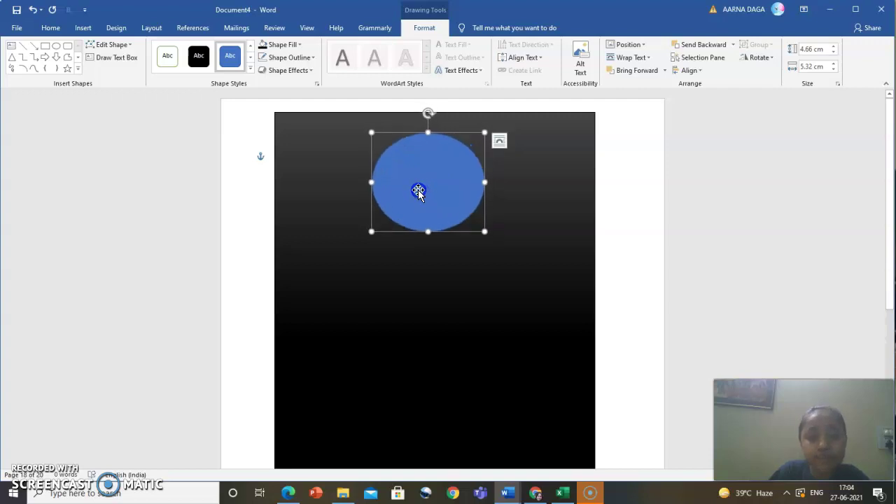
- Shrink the oval to about 3.3 cm high and 4.2 cm wide and move it close to the box's top edge
{"action": "left_click_drag", "start_coordinate": [428, 231], "coordinate": [433, 204]}
{"action": "left_click_drag", "start_coordinate": [485, 168], "coordinate": [462, 170]}
{"action": "mouse_move", "coordinate": [413, 154]}
{"action": "left_mouse_down"}
{"action": "mouse_move", "coordinate": [425, 153]}
{"action": "mouse_move", "coordinate": [423, 144]}
{"action": "left_mouse_up"}
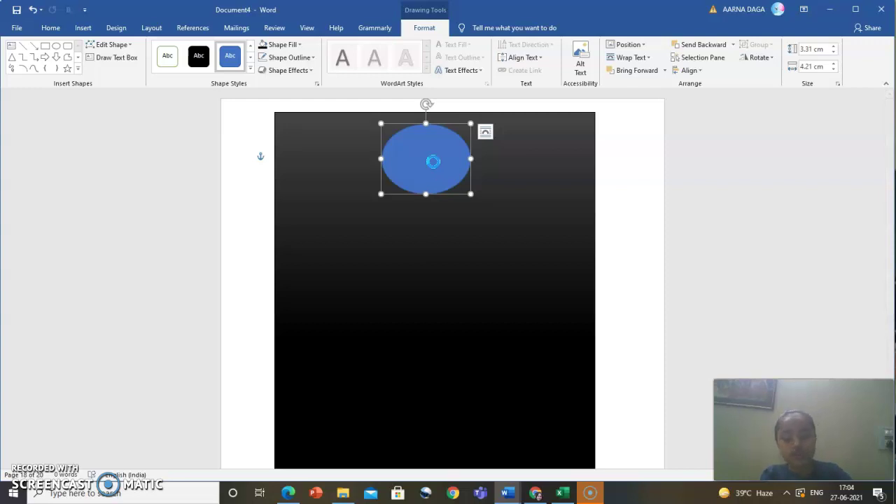
- Duplicate the blue oval twice
{"action": "key", "text": "Right"}
{"action": "key", "text": "Down"}
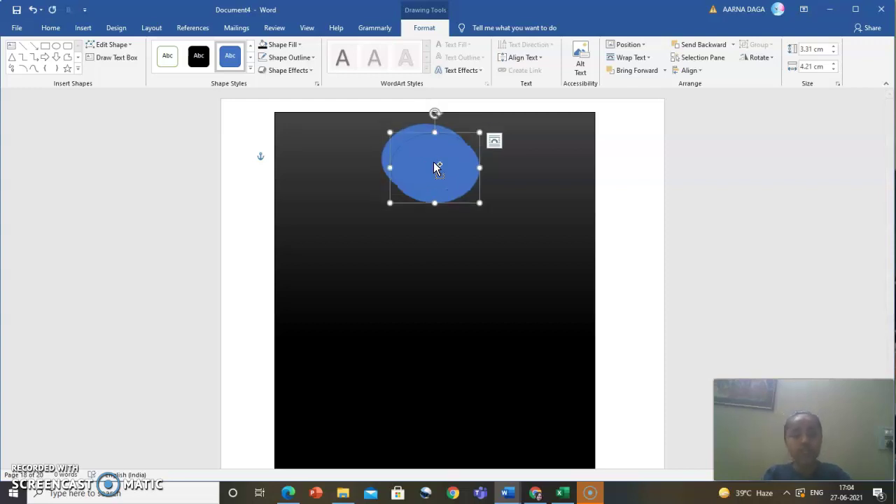
{"action": "key", "text": "Right"}
{"action": "key", "text": "Down"}
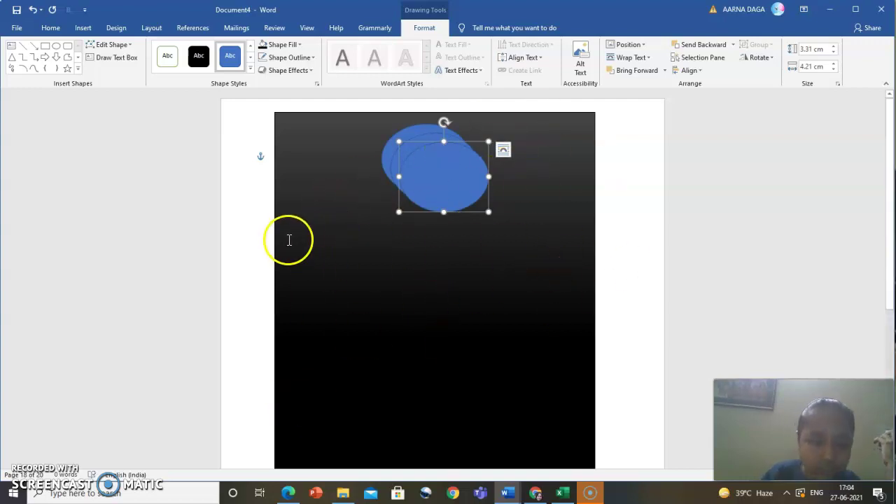
- Arrange the two oval copies below the first one in an evenly spaced vertical column inside the black box
{"action": "left_click_drag", "start_coordinate": [451, 200], "coordinate": [427, 422]}
{"action": "left_click_drag", "start_coordinate": [427, 175], "coordinate": [423, 280]}
{"action": "left_click_drag", "start_coordinate": [440, 392], "coordinate": [445, 390]}
{"action": "left_click", "coordinate": [560, 339]}
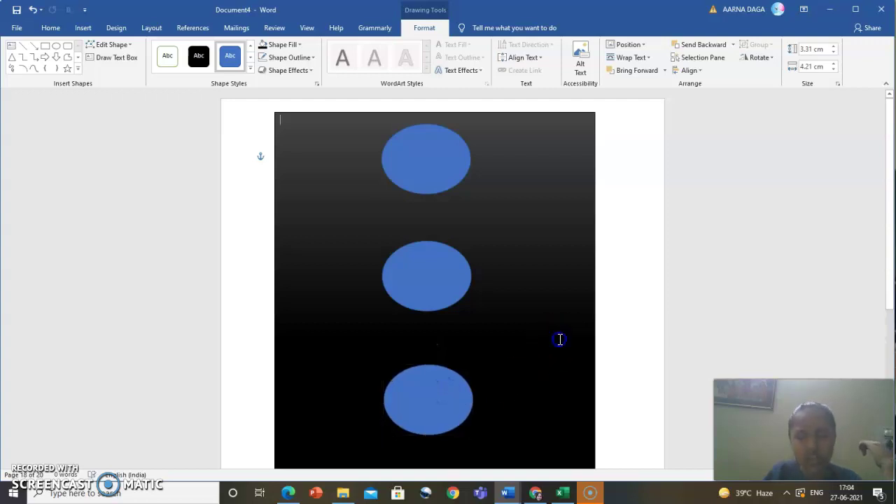
{"action": "left_click_drag", "start_coordinate": [439, 397], "coordinate": [430, 396]}
{"action": "left_click", "coordinate": [682, 297]}
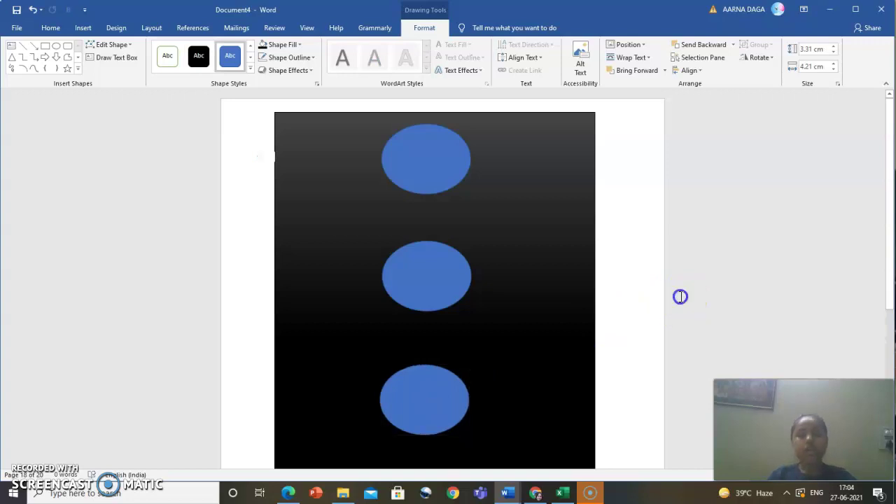
- Narrow the black box from both sides to about 10.5 cm wide, keeping the column of ovals inside it
{"action": "left_click", "coordinate": [529, 355]}
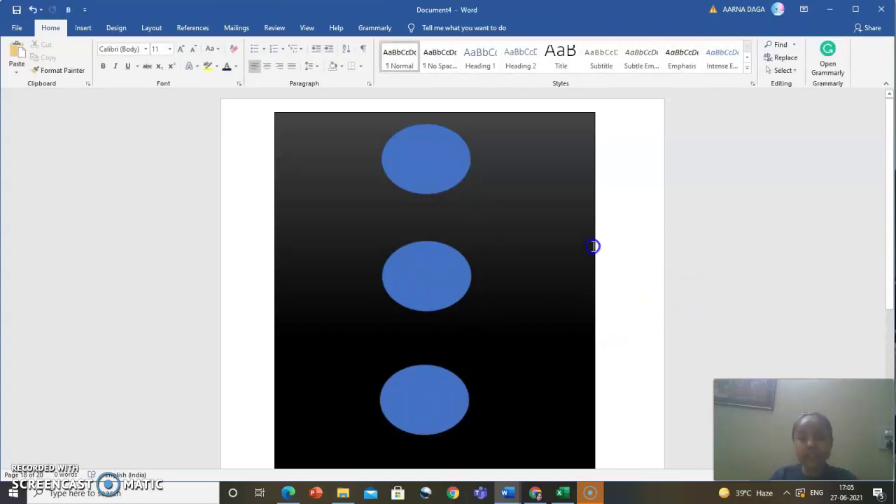
{"action": "left_click", "coordinate": [595, 247]}
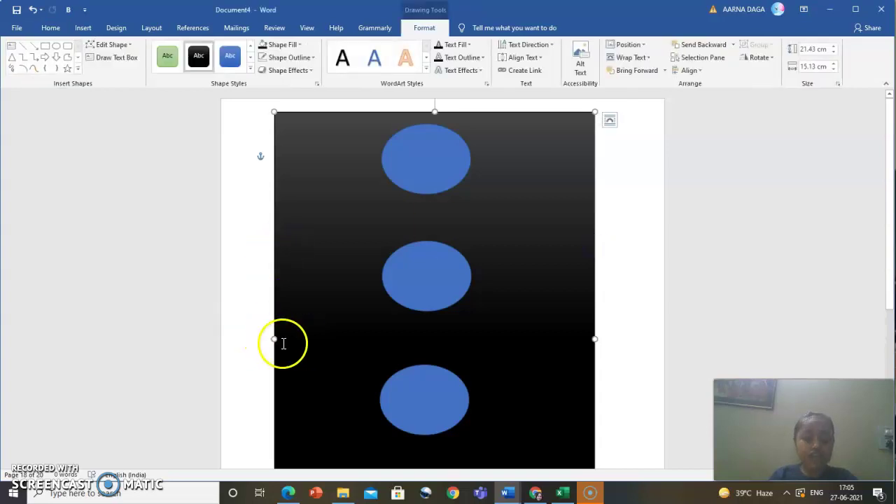
{"action": "left_click_drag", "start_coordinate": [273, 339], "coordinate": [324, 338]}
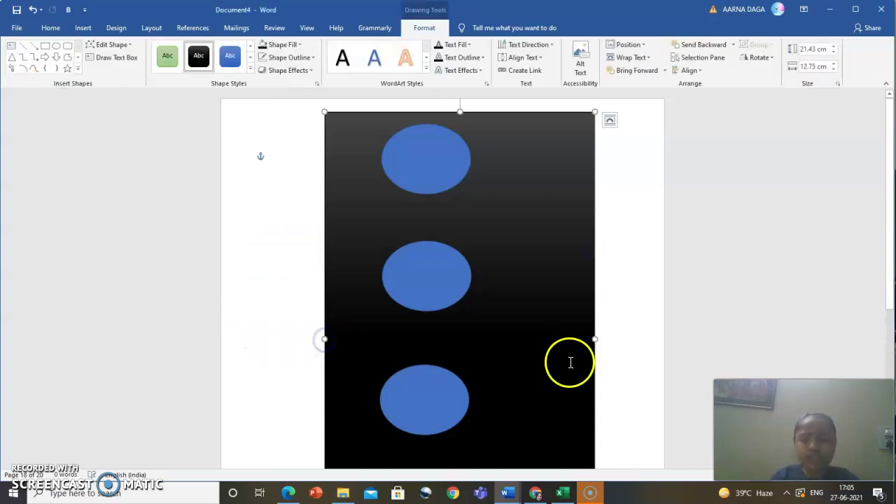
{"action": "left_click_drag", "start_coordinate": [596, 339], "coordinate": [548, 339]}
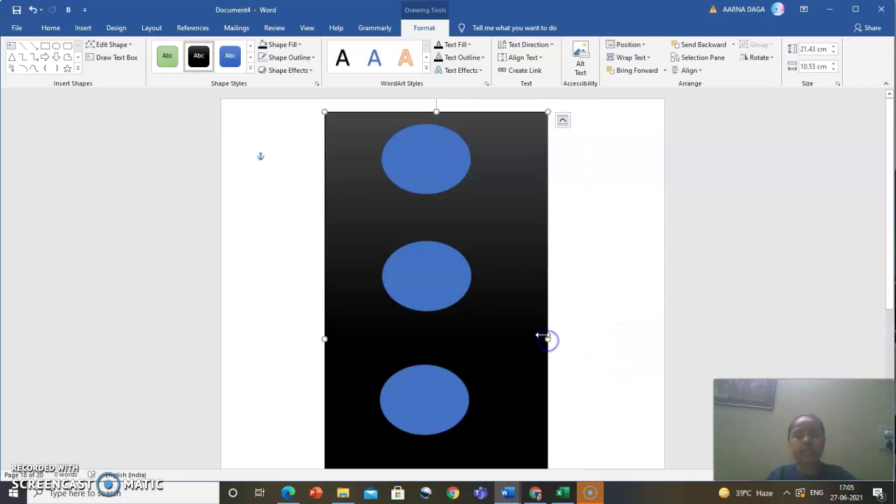
- Move the middle and lowest ovals up to tighten the column's spacing, and select the top oval
{"action": "left_click", "coordinate": [421, 278]}
{"action": "left_click_drag", "start_coordinate": [421, 270], "coordinate": [422, 247]}
{"action": "left_click_drag", "start_coordinate": [424, 378], "coordinate": [428, 334]}
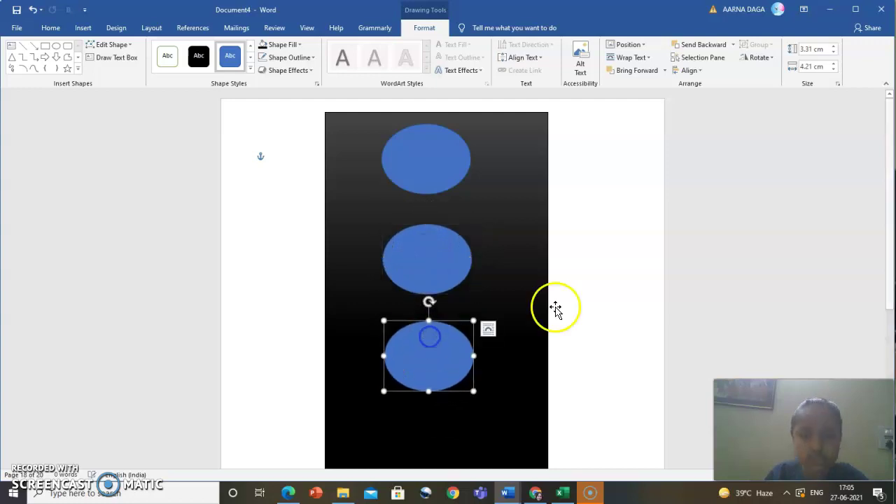
{"action": "left_click", "coordinate": [585, 307]}
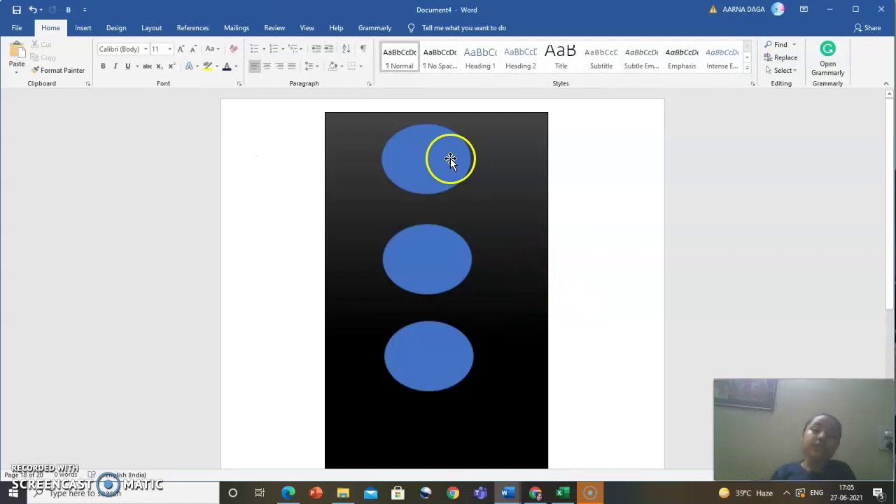
{"action": "left_click", "coordinate": [435, 147]}
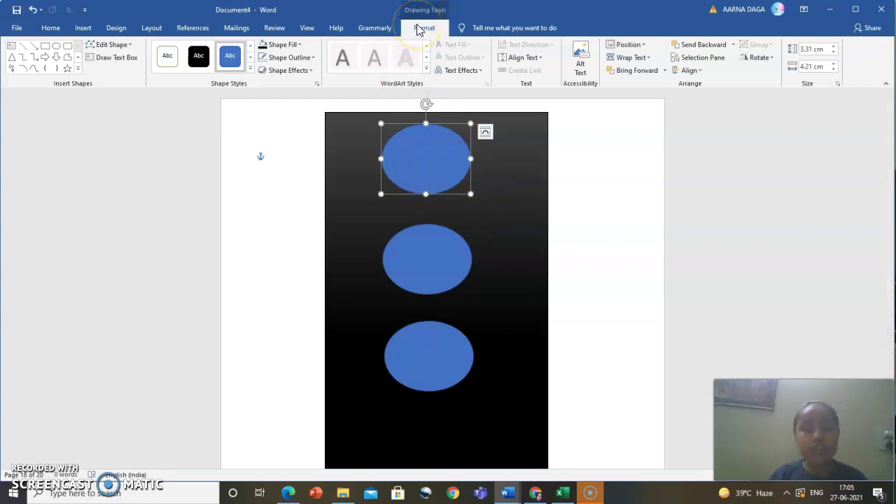
{"action": "left_click", "coordinate": [250, 70]}
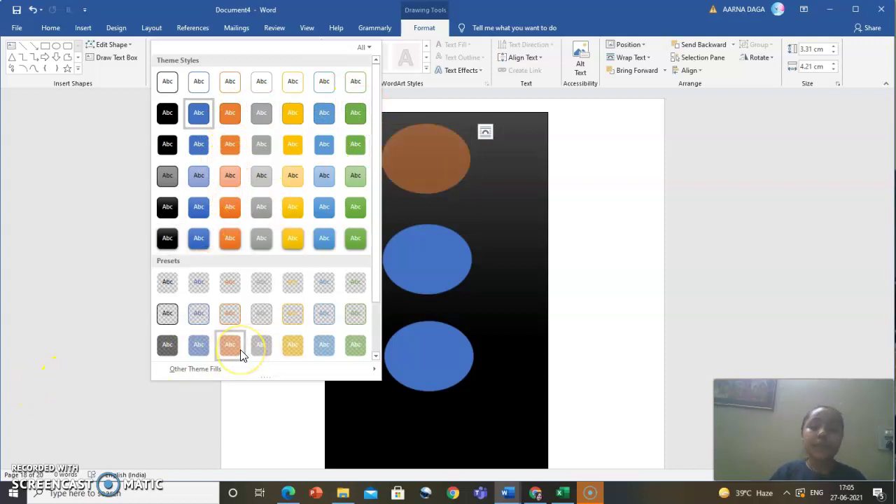
{"action": "left_click", "coordinate": [236, 420]}
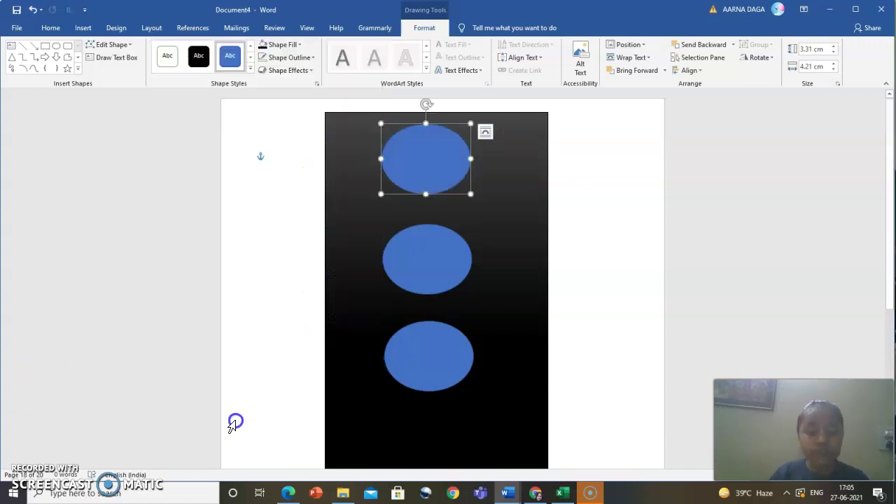
{"action": "left_click", "coordinate": [278, 44]}
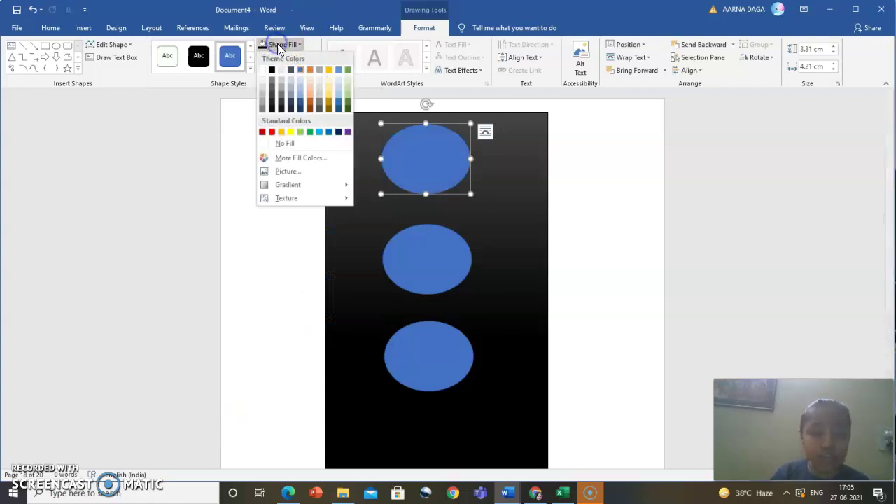
{"action": "right_click", "coordinate": [274, 134]}
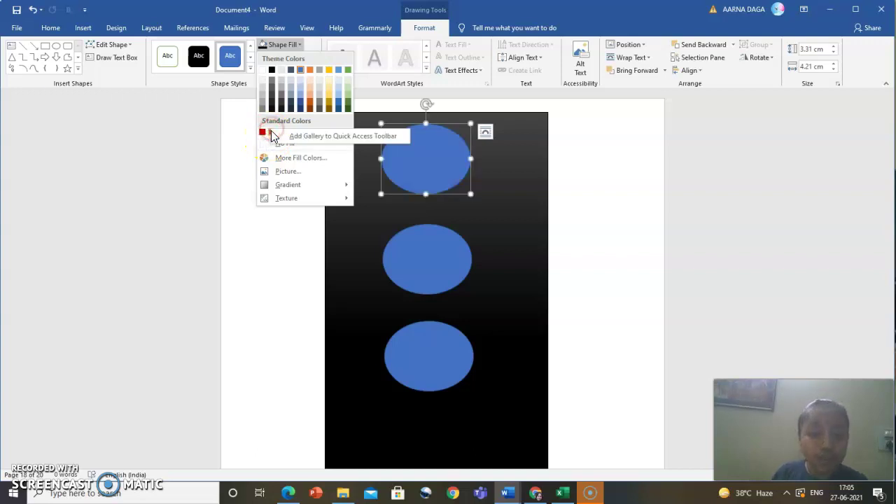
{"action": "left_click", "coordinate": [237, 184]}
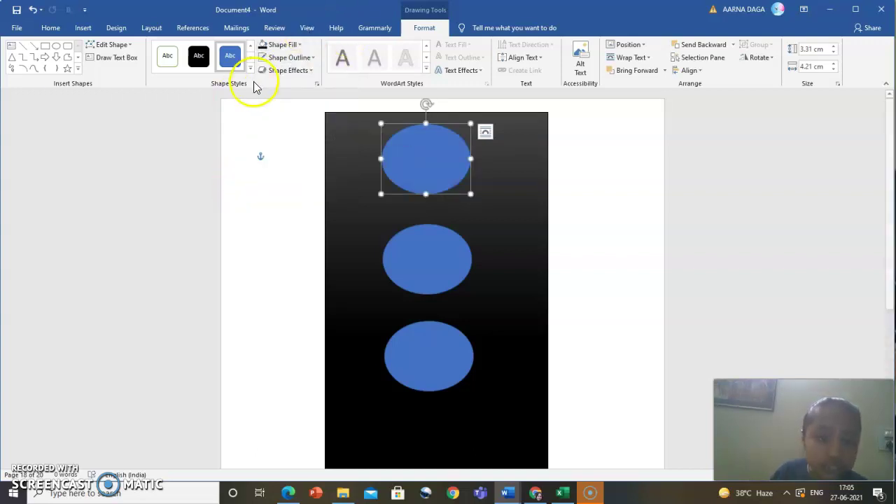
- Fill the top oval with standard red and remove its outline
{"action": "left_click", "coordinate": [282, 46]}
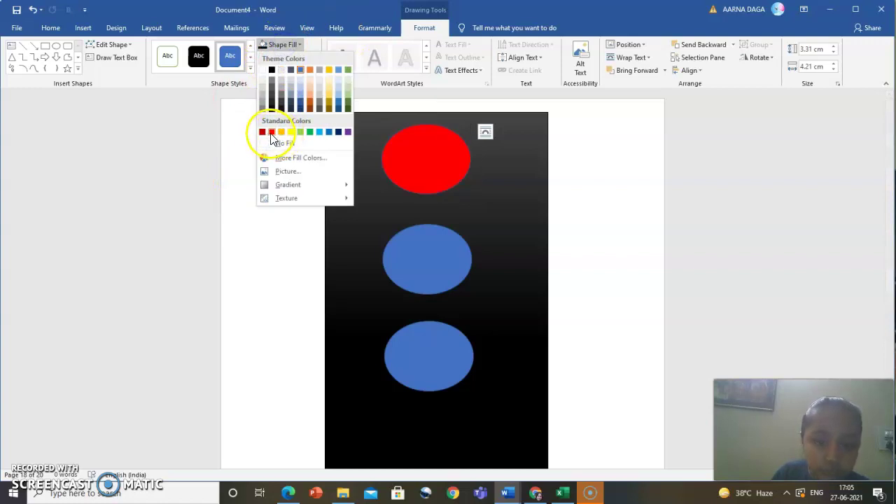
{"action": "left_click", "coordinate": [271, 133]}
{"action": "left_click", "coordinate": [298, 58]}
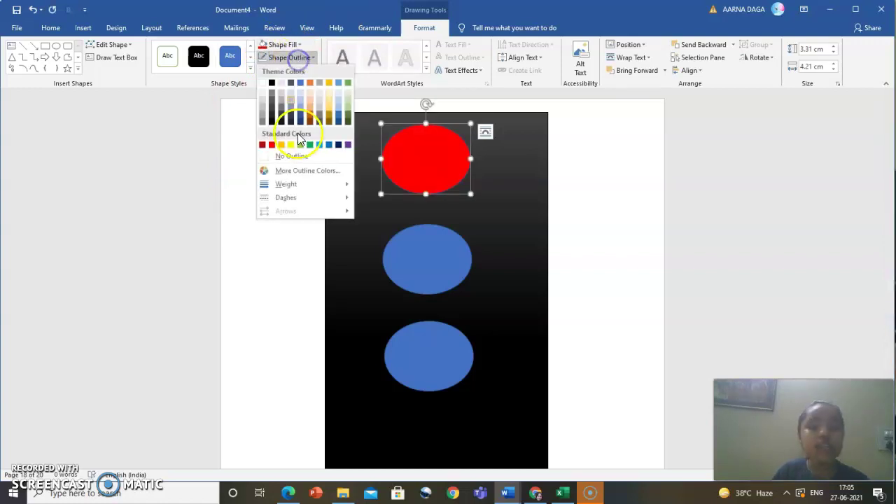
{"action": "left_click", "coordinate": [297, 156]}
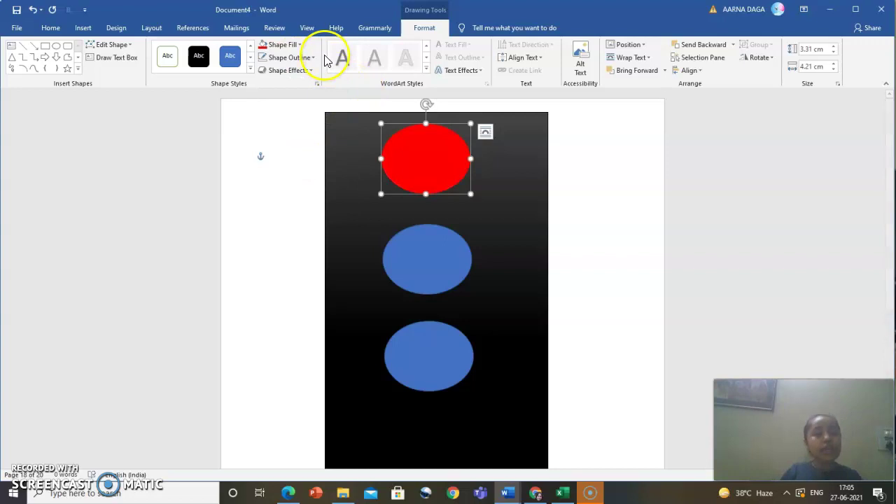
- Apply a diagonal gradient from the Dark Variations to the top oval's red fill
{"action": "left_click", "coordinate": [282, 44]}
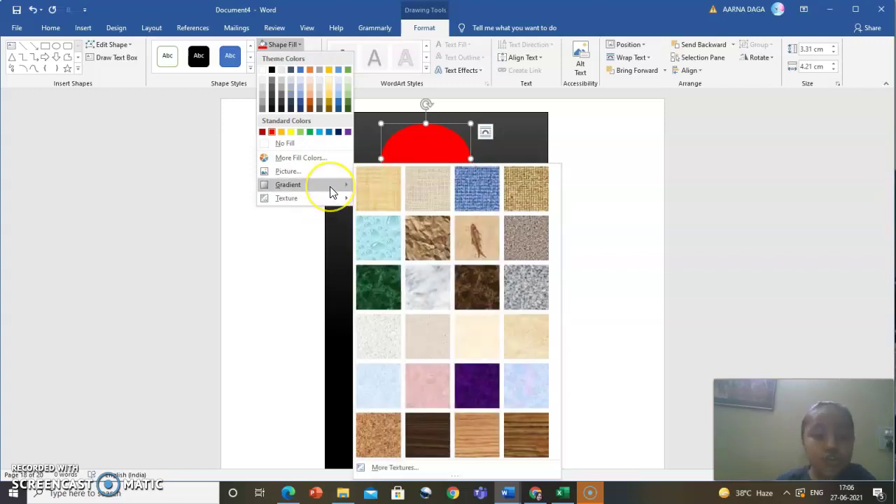
{"action": "mouse_move", "coordinate": [330, 186]}
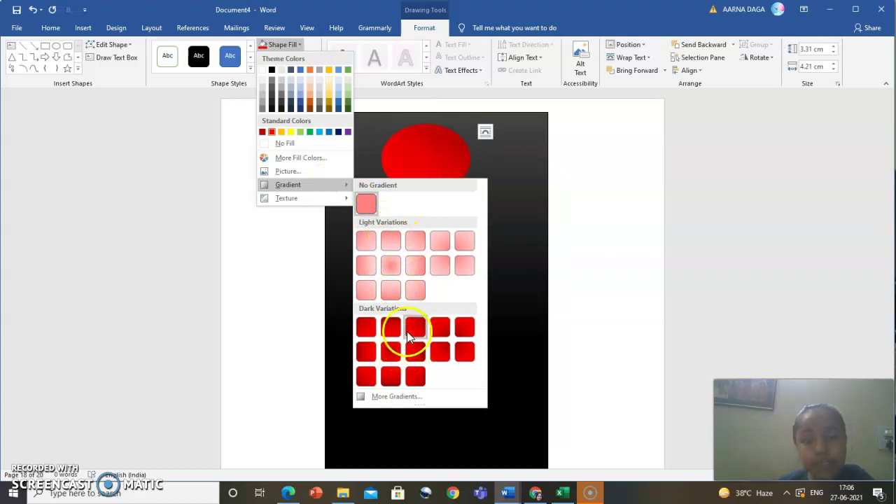
{"action": "left_click", "coordinate": [415, 375]}
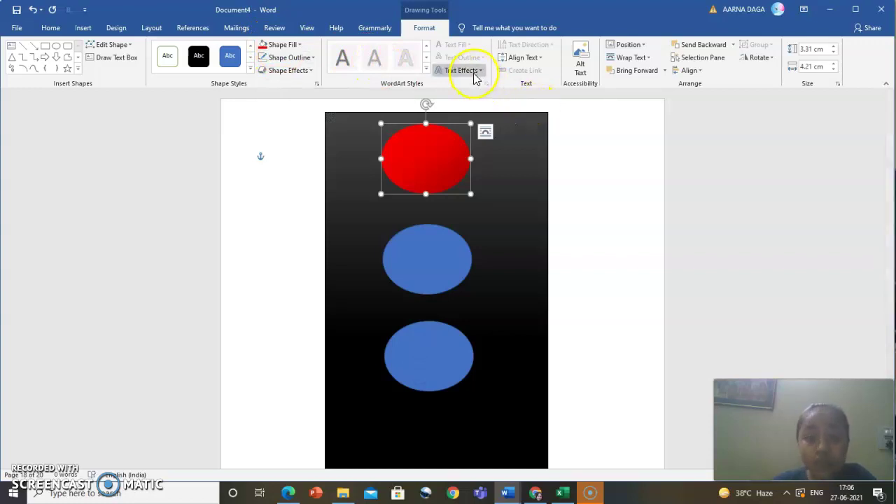
- Add a glow in standard red around the top oval
{"action": "left_click", "coordinate": [297, 73]}
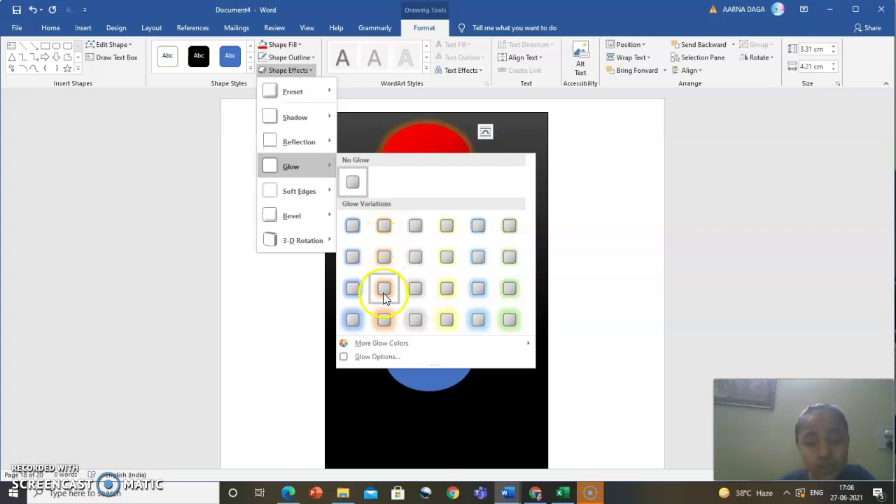
{"action": "mouse_move", "coordinate": [377, 341]}
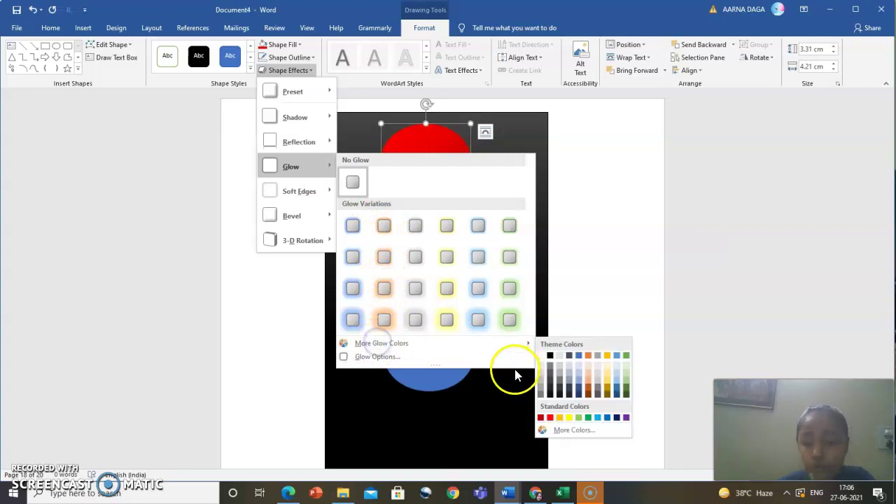
{"action": "left_click", "coordinate": [550, 419]}
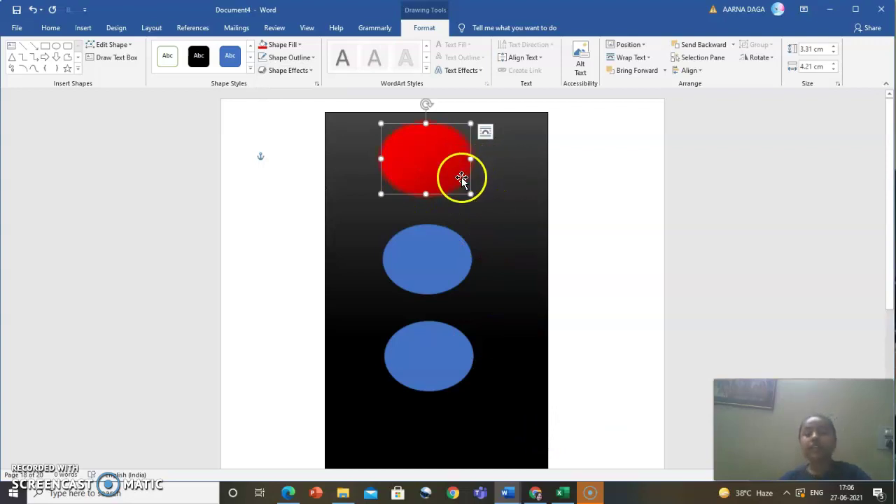
{"action": "left_click", "coordinate": [599, 194]}
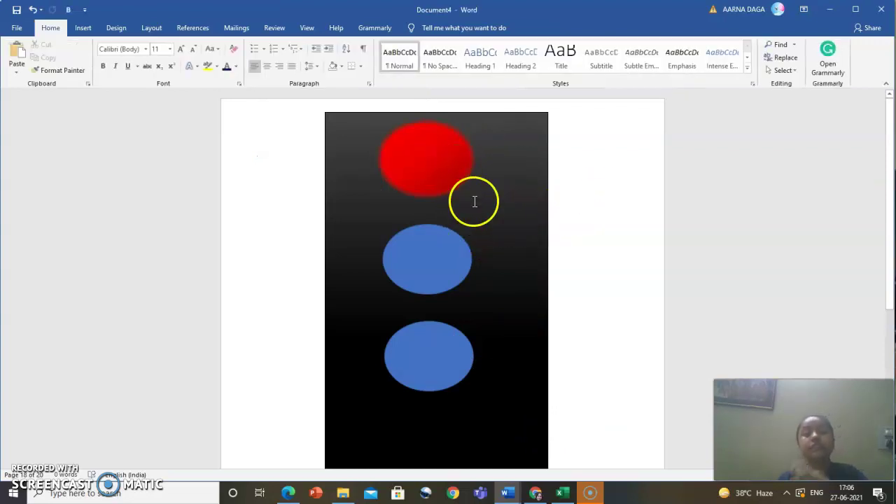
- Apply the largest orange glow variation to the top oval
{"action": "left_click", "coordinate": [440, 176]}
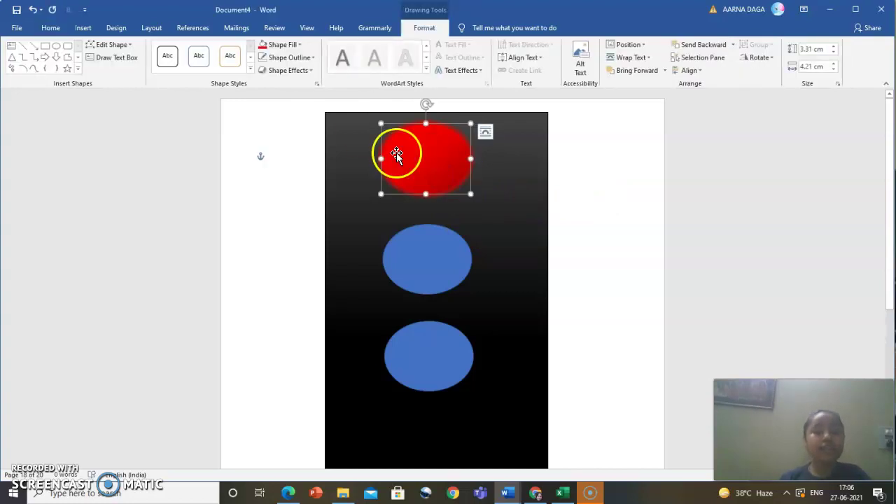
{"action": "left_click", "coordinate": [286, 70]}
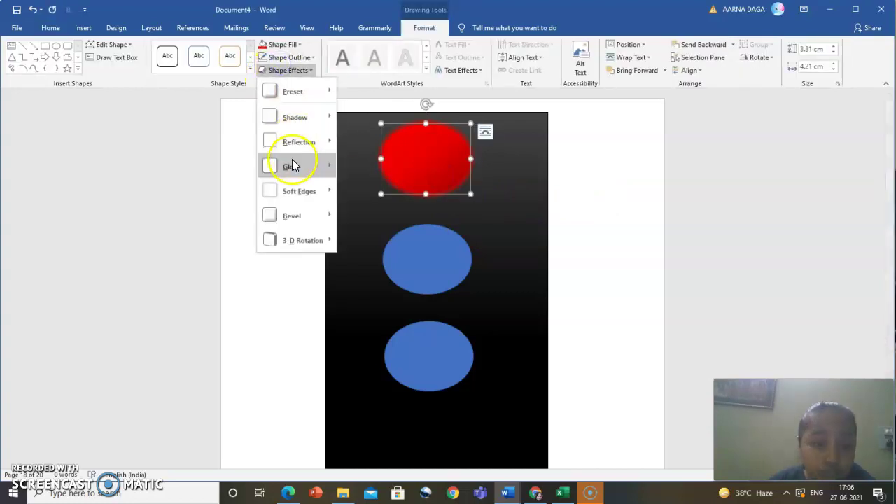
{"action": "mouse_move", "coordinate": [292, 165]}
{"action": "left_click", "coordinate": [389, 315]}
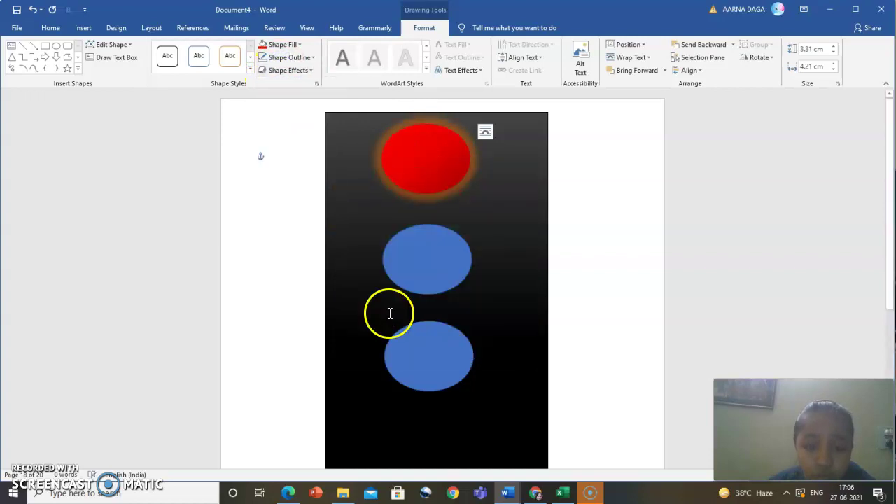
- Change the top oval's glow colour to standard red and deselect the oval
{"action": "left_click", "coordinate": [277, 44]}
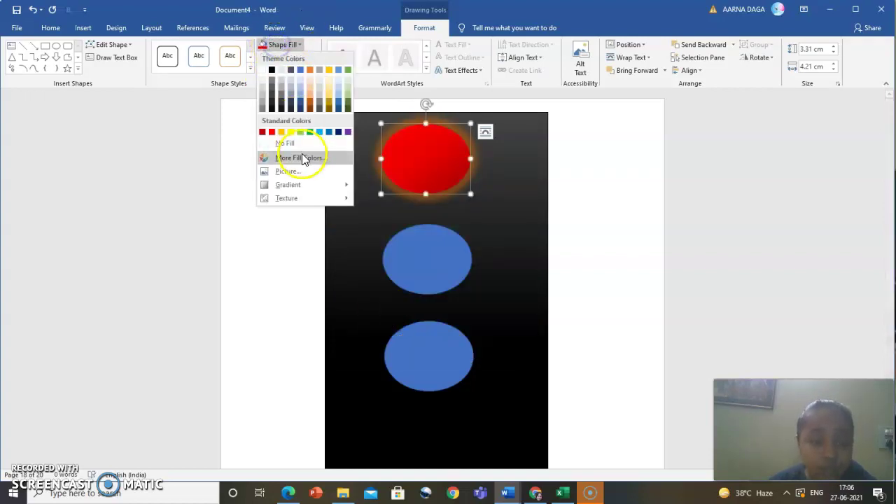
{"action": "left_click", "coordinate": [242, 107]}
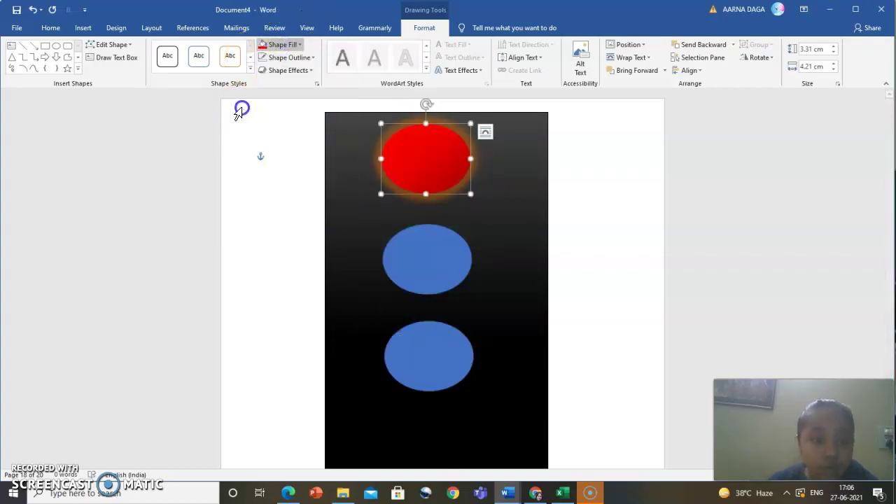
{"action": "left_click", "coordinate": [293, 70]}
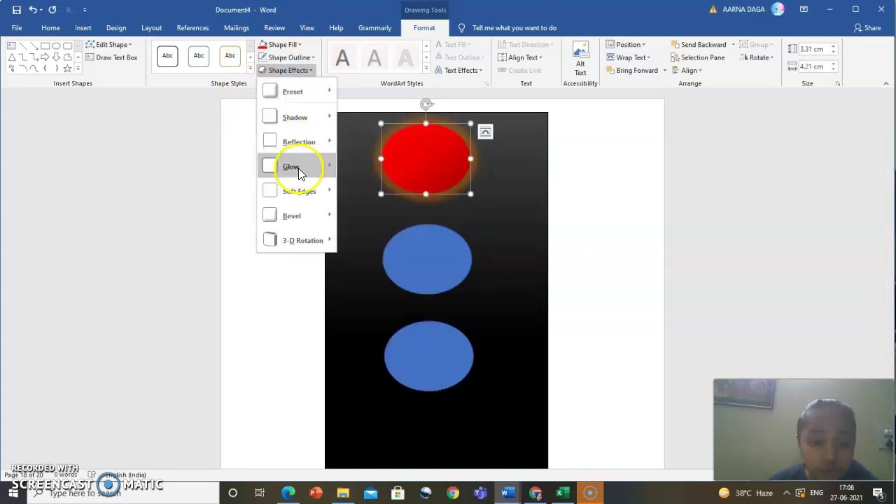
{"action": "mouse_move", "coordinate": [300, 170]}
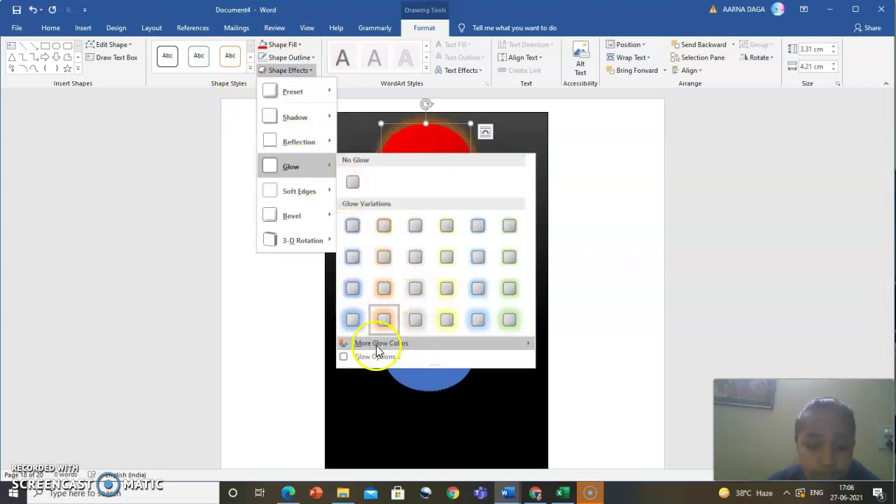
{"action": "mouse_move", "coordinate": [372, 347]}
{"action": "left_click", "coordinate": [550, 419]}
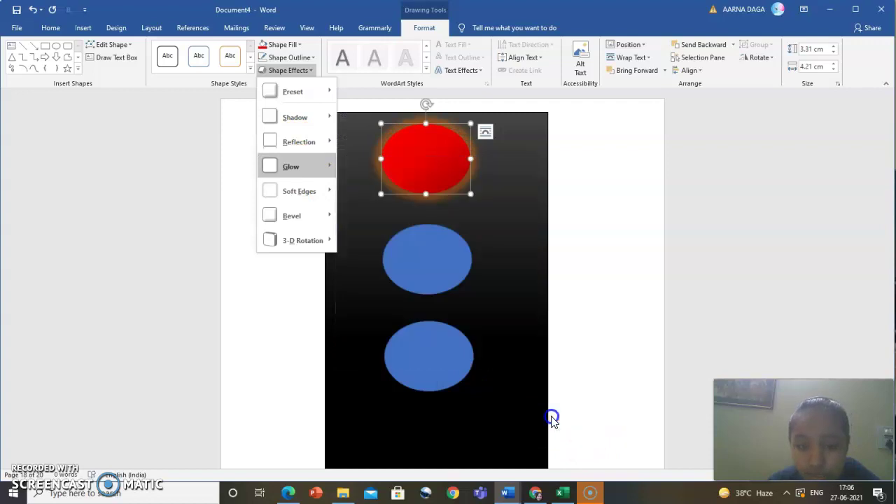
{"action": "left_click", "coordinate": [604, 249]}
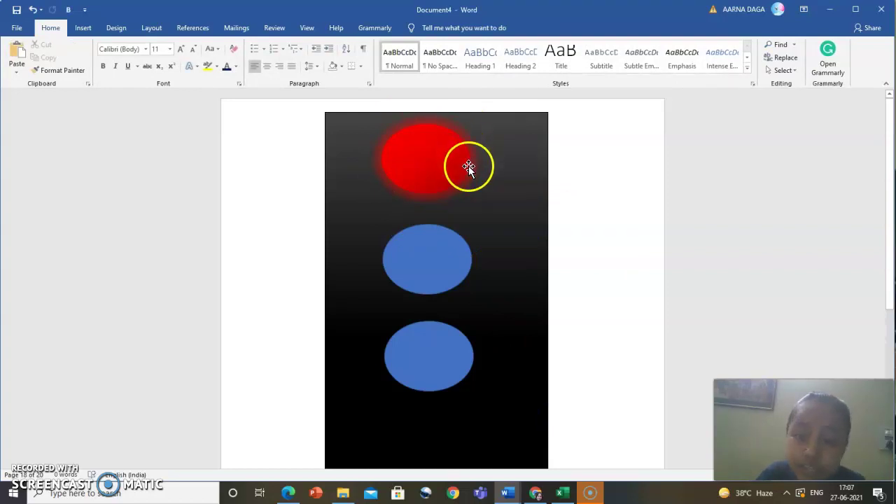
- Apply the shape style Intense Effect - Gold, Accent 4 to the middle oval
{"action": "left_click", "coordinate": [432, 262]}
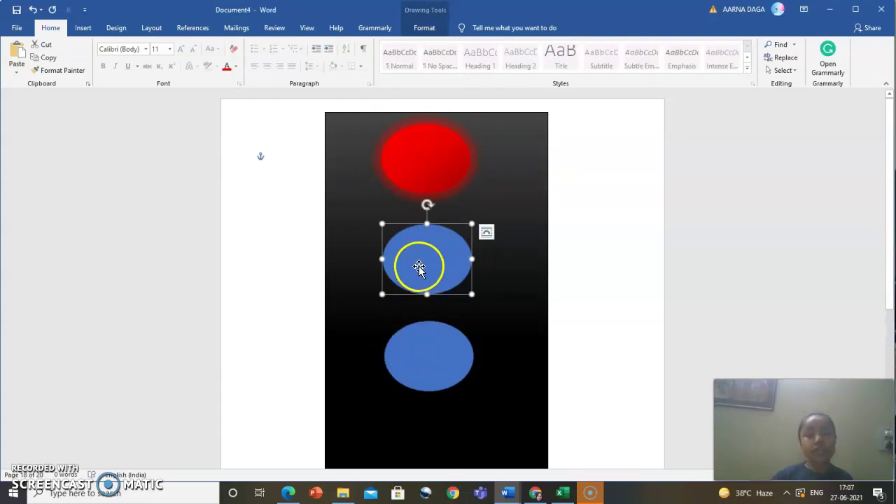
{"action": "left_click", "coordinate": [424, 28]}
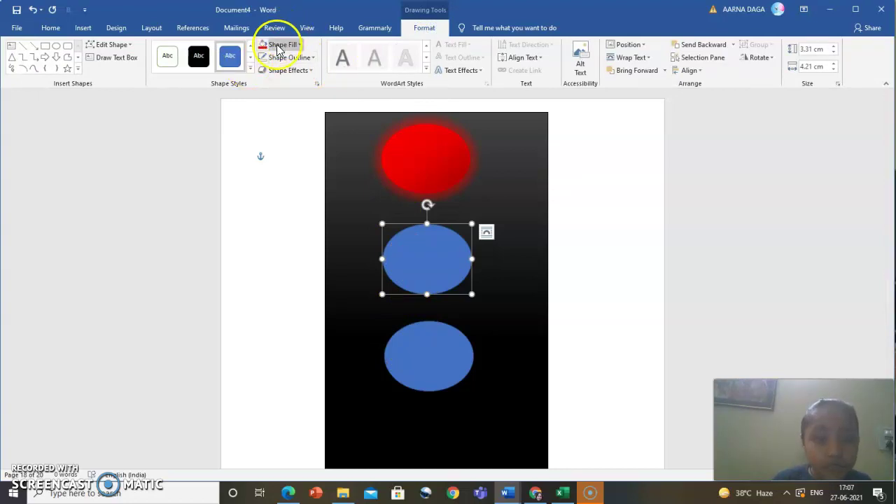
{"action": "left_click", "coordinate": [250, 68]}
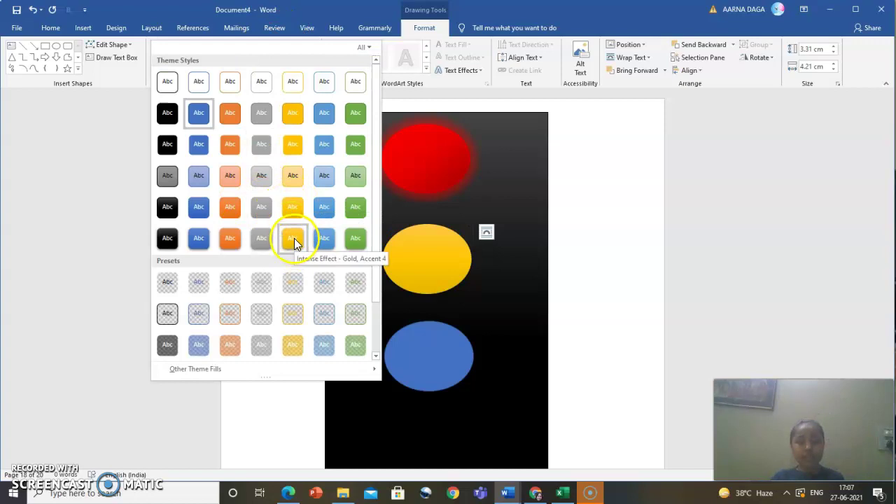
{"action": "left_click", "coordinate": [293, 240]}
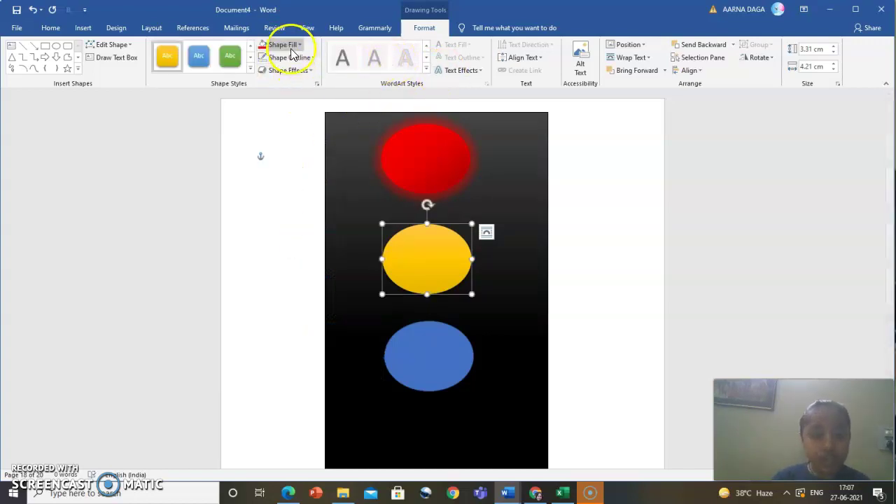
- Apply the largest gold glow variation to the middle oval and deselect the oval
{"action": "left_click", "coordinate": [290, 70]}
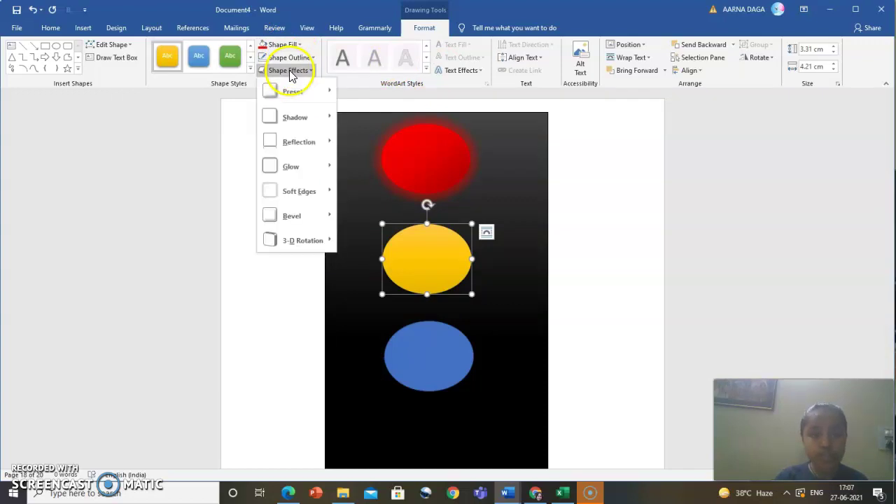
{"action": "mouse_move", "coordinate": [284, 168]}
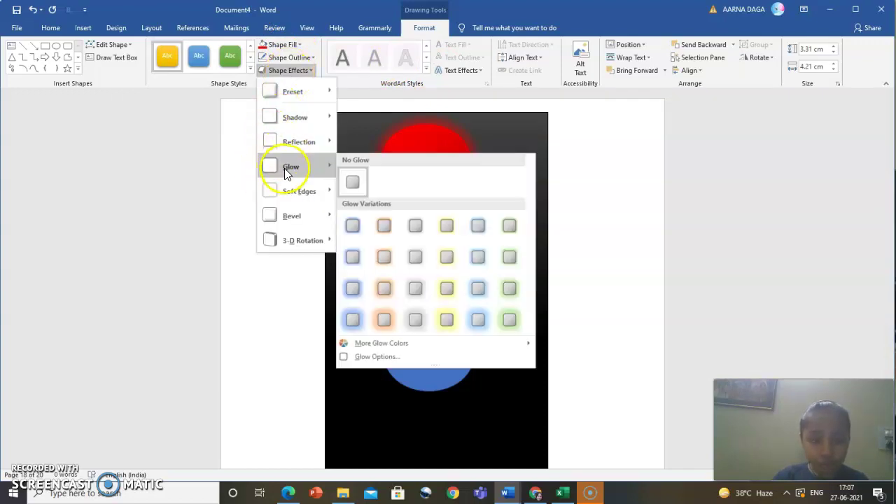
{"action": "left_click", "coordinate": [447, 320]}
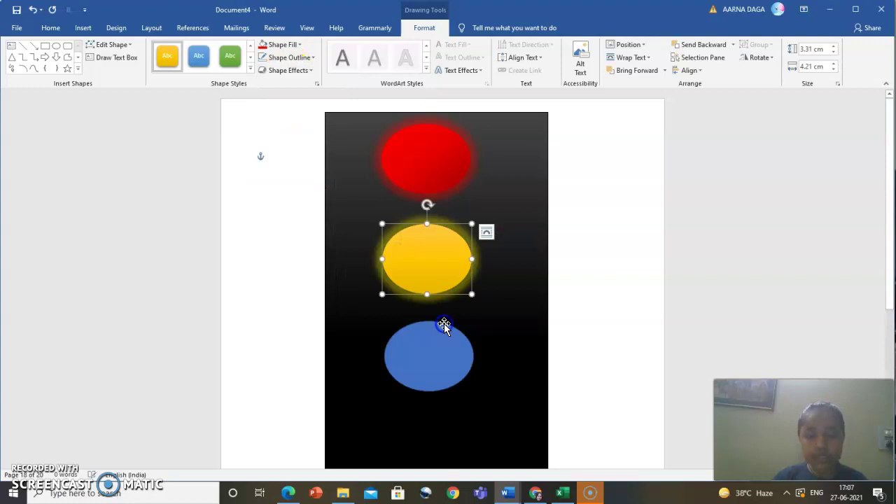
{"action": "left_click", "coordinate": [642, 318]}
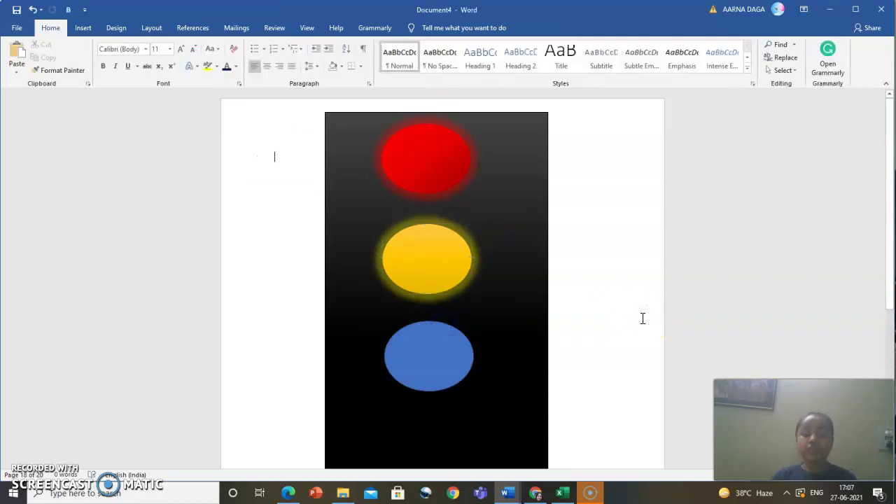
- Fill the bottom oval with a custom green of Red 52, Green 162, Blue 52
{"action": "left_click", "coordinate": [428, 346]}
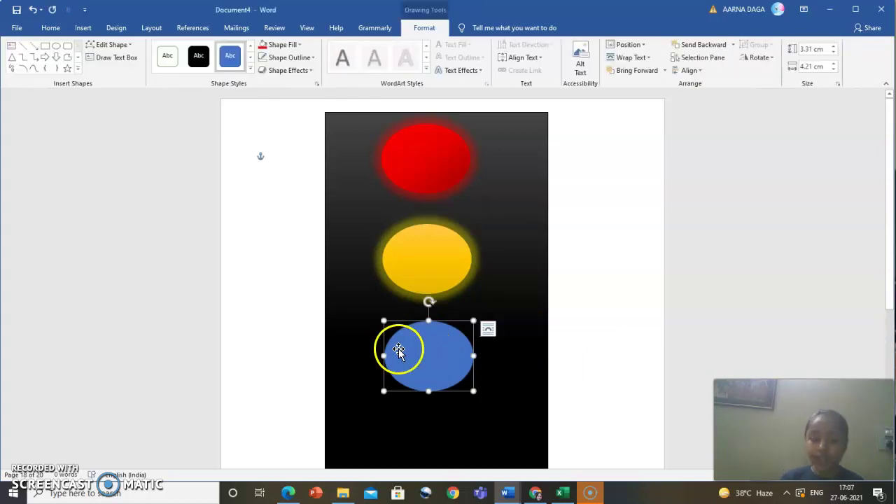
{"action": "left_click", "coordinate": [250, 69]}
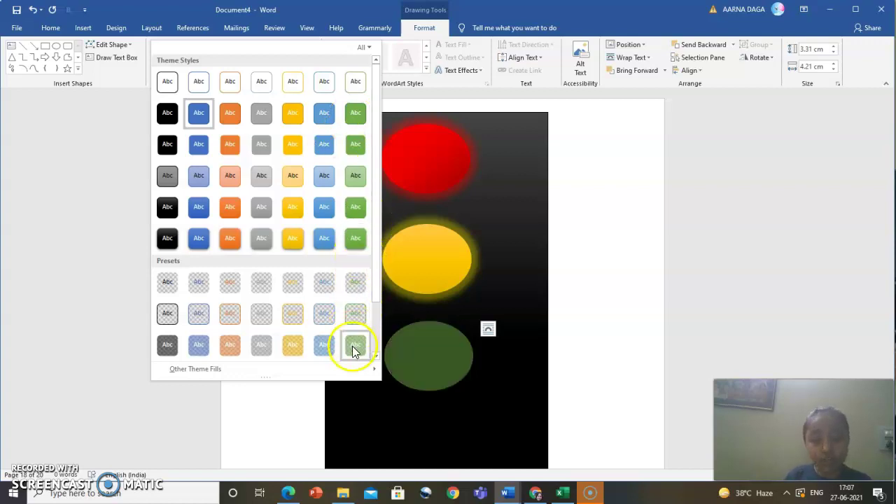
{"action": "left_click", "coordinate": [283, 420]}
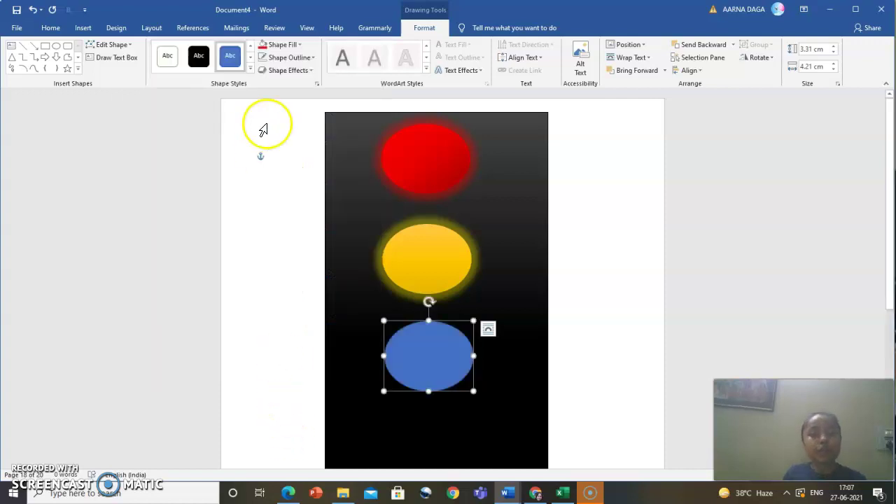
{"action": "left_click", "coordinate": [299, 45]}
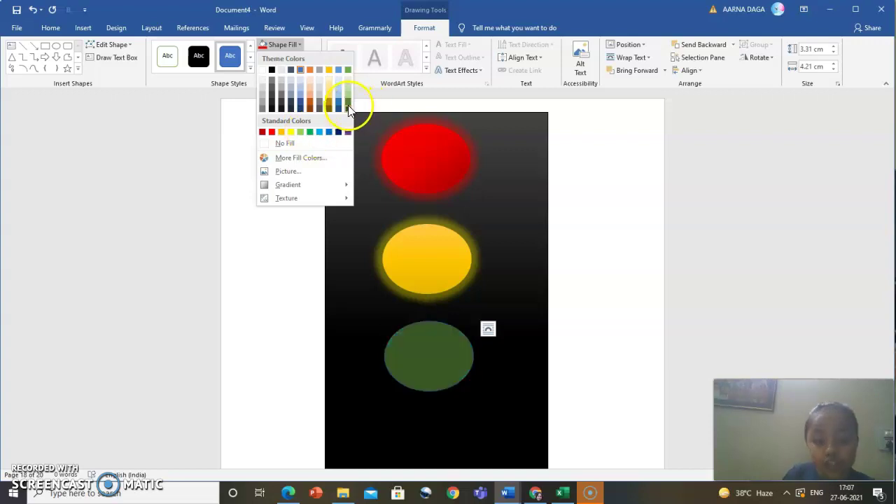
{"action": "left_click", "coordinate": [300, 157]}
{"action": "left_click", "coordinate": [419, 201]}
{"action": "left_click_drag", "start_coordinate": [419, 200], "coordinate": [399, 206]}
{"action": "left_click_drag", "start_coordinate": [479, 207], "coordinate": [481, 219]}
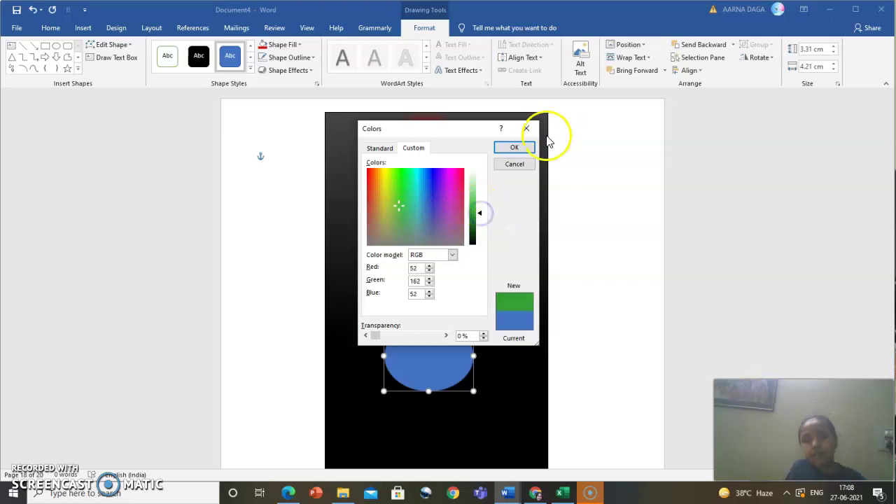
{"action": "left_click", "coordinate": [516, 147]}
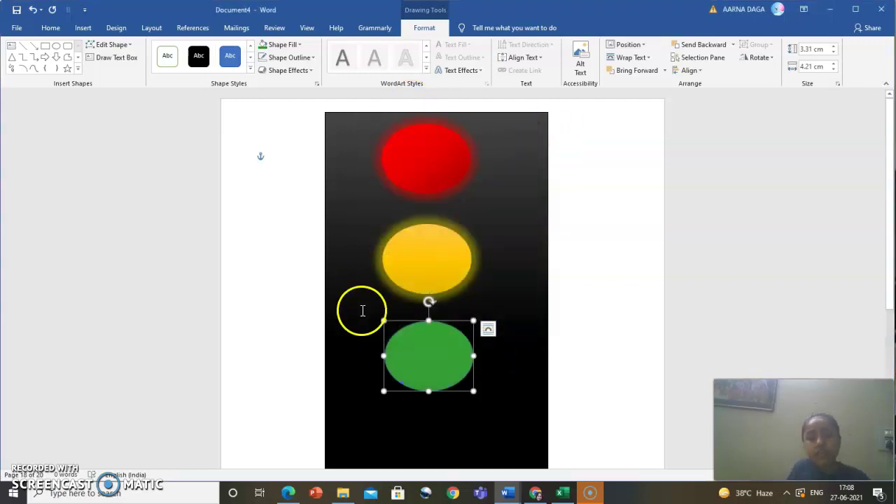
- Remove the bottom oval's outline and apply the 18 point glow in Green, Accent color 6
{"action": "left_click", "coordinate": [289, 58]}
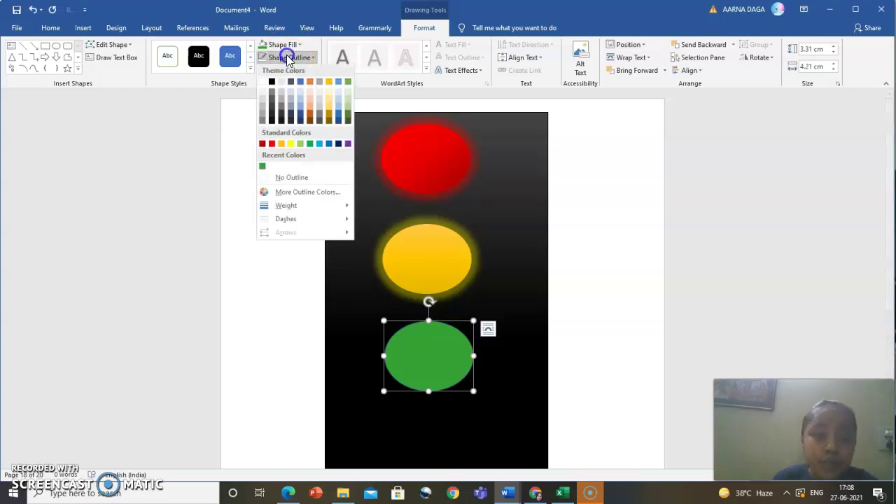
{"action": "left_click", "coordinate": [303, 180]}
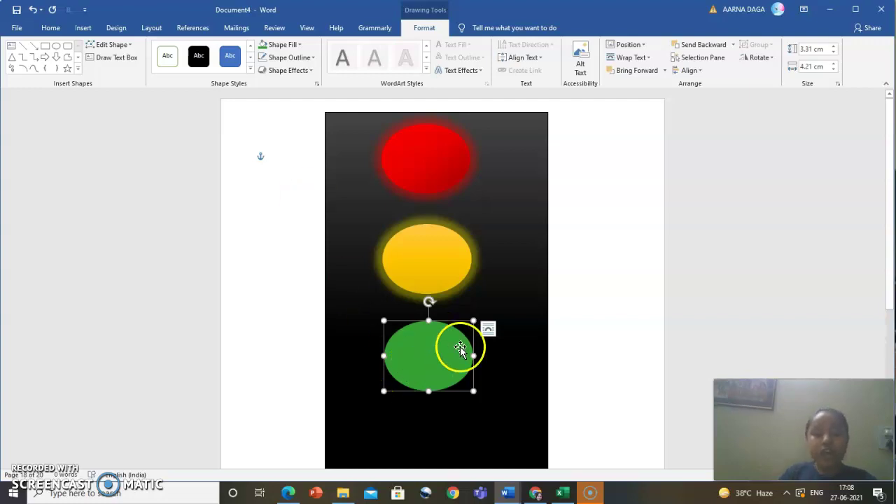
{"action": "left_click", "coordinate": [289, 71]}
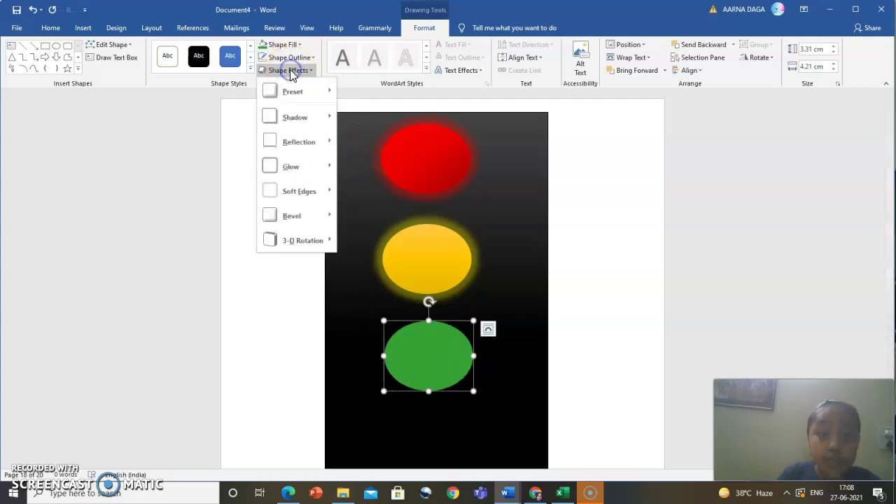
{"action": "left_click", "coordinate": [312, 166]}
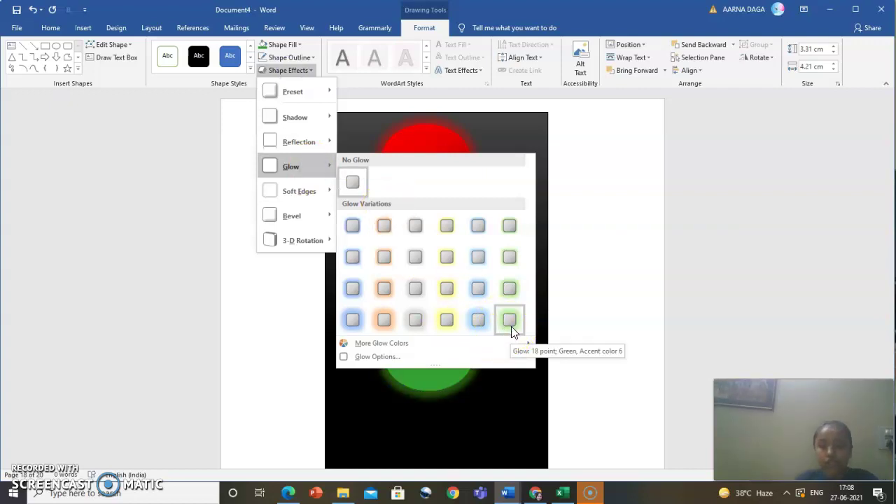
{"action": "left_click", "coordinate": [510, 320]}
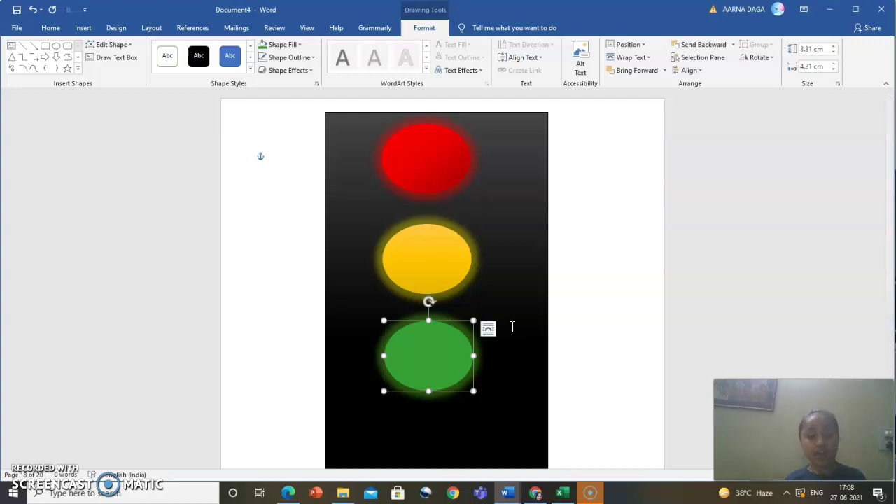
- Draw a text box in the black box below the green oval and adjust it to about 6.67 cm high and 9.63 cm wide
{"action": "scroll", "coordinate": [512, 324], "scroll_direction": "down", "scroll_amount": 5}
{"action": "left_click", "coordinate": [460, 322]}
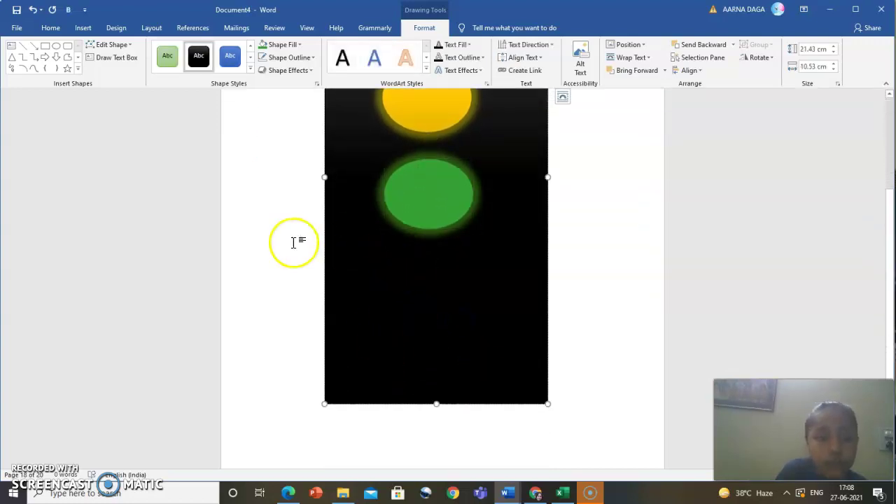
{"action": "left_click", "coordinate": [63, 28]}
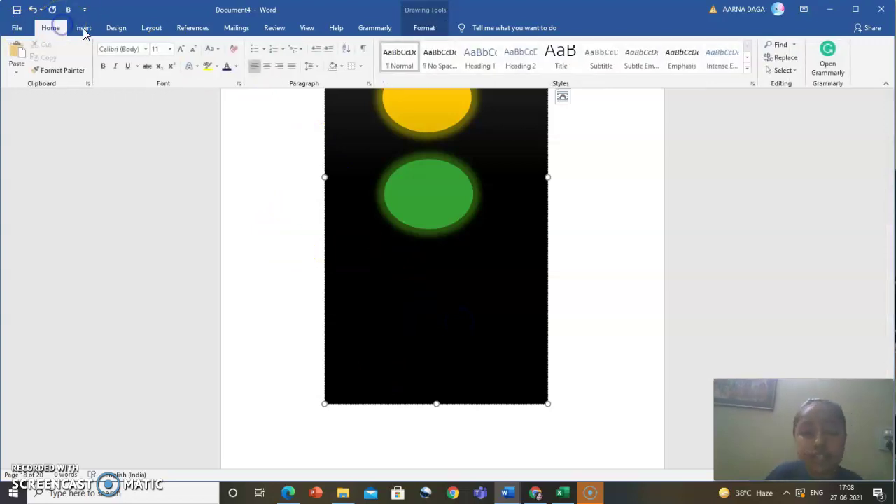
{"action": "left_click", "coordinate": [74, 31]}
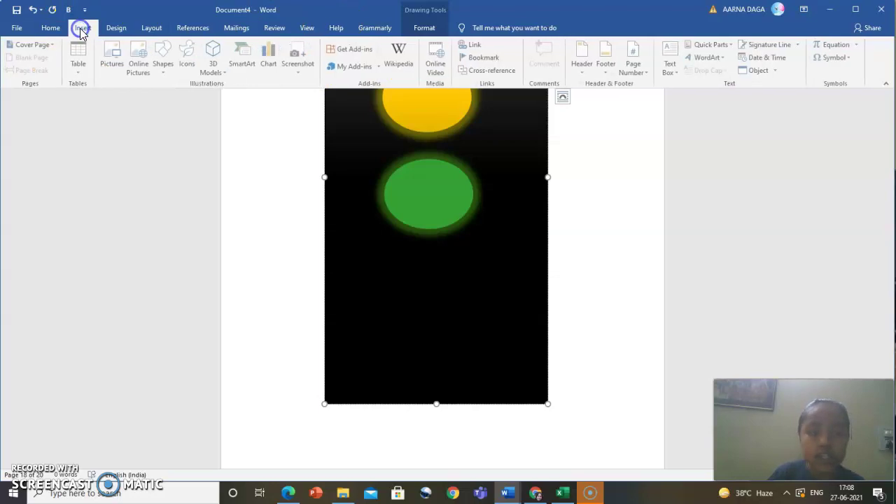
{"action": "left_click", "coordinate": [676, 70]}
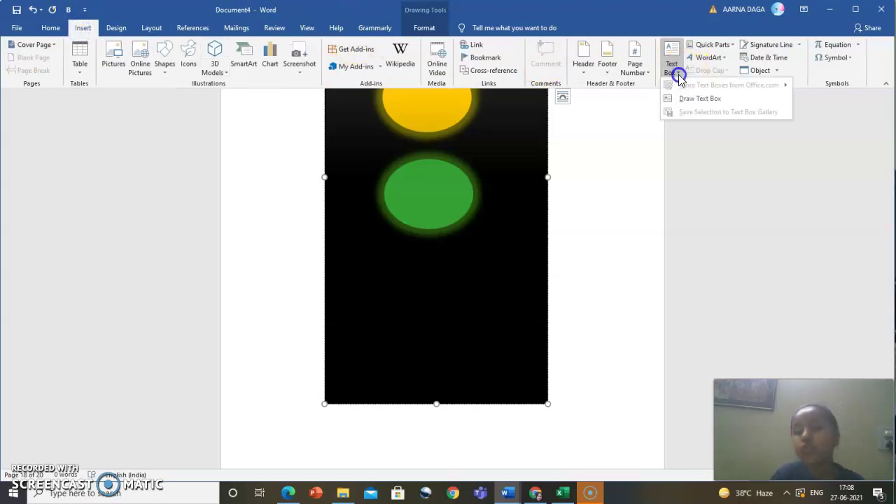
{"action": "left_click", "coordinate": [684, 97]}
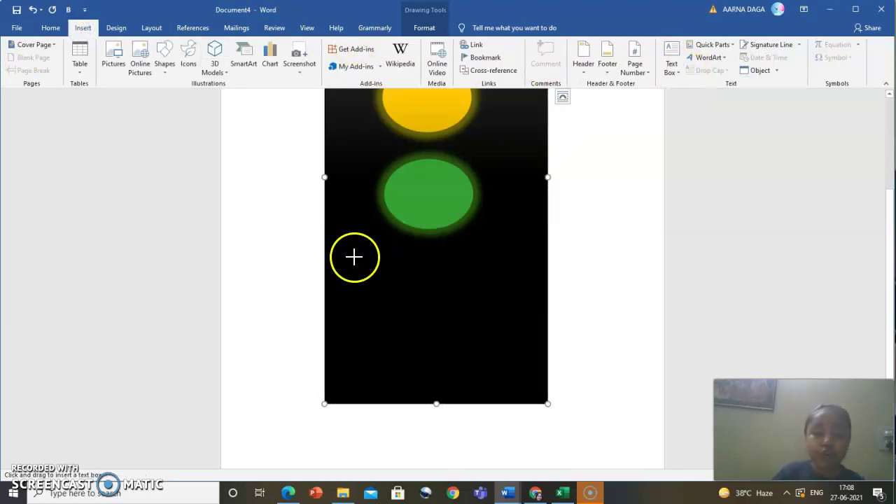
{"action": "left_click_drag", "start_coordinate": [335, 240], "coordinate": [461, 309]}
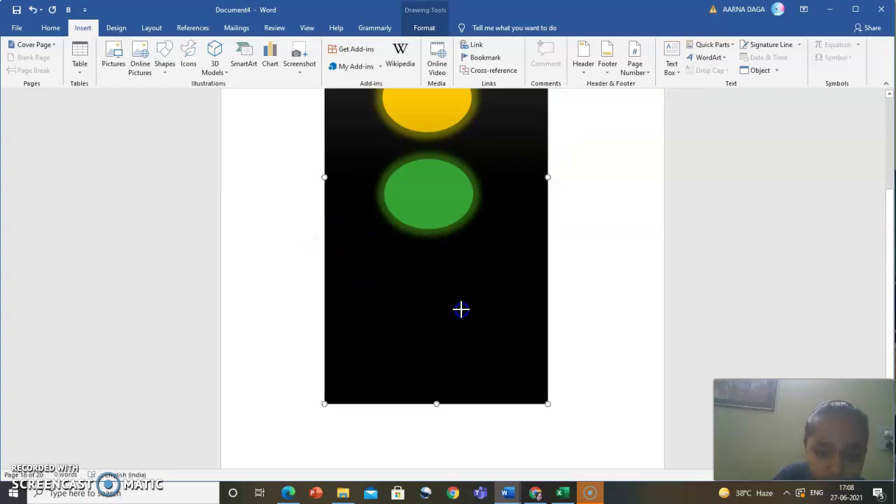
{"action": "left_click_drag", "start_coordinate": [536, 389], "coordinate": [538, 392]}
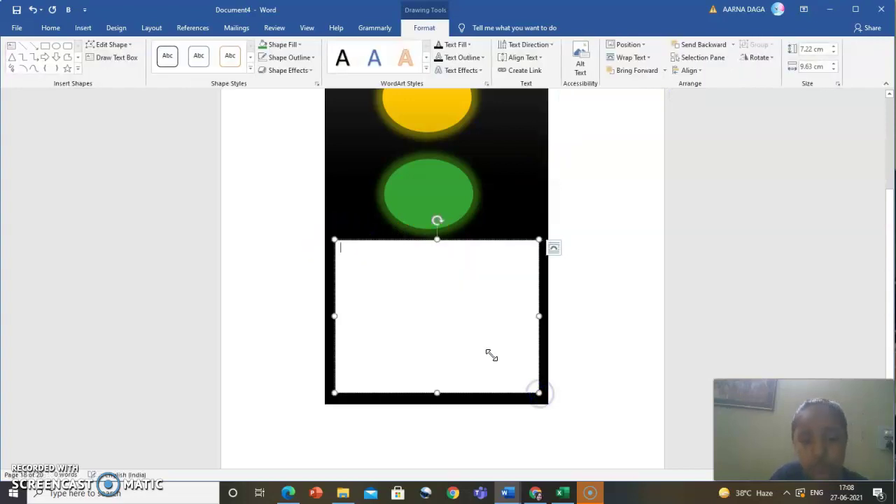
{"action": "left_click_drag", "start_coordinate": [437, 240], "coordinate": [431, 255]}
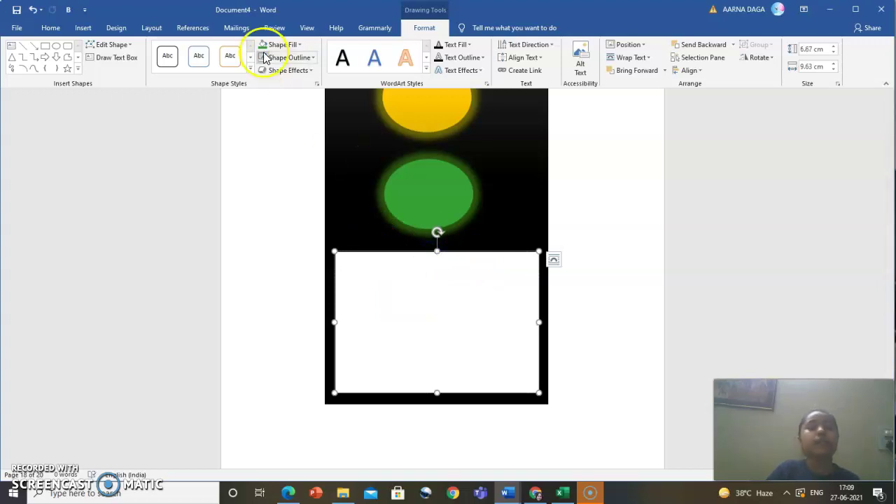
- Apply the solid black fill shape style to the text box and set its font colour to white
{"action": "left_click", "coordinate": [251, 71]}
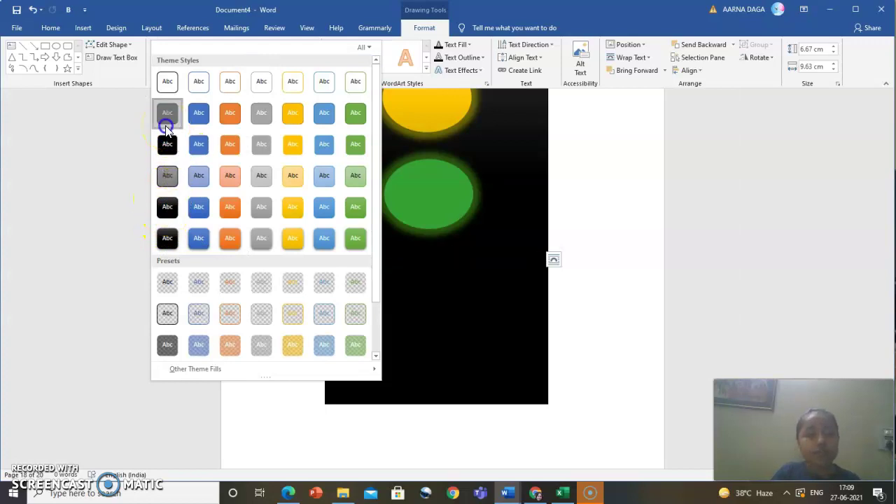
{"action": "left_click", "coordinate": [167, 114]}
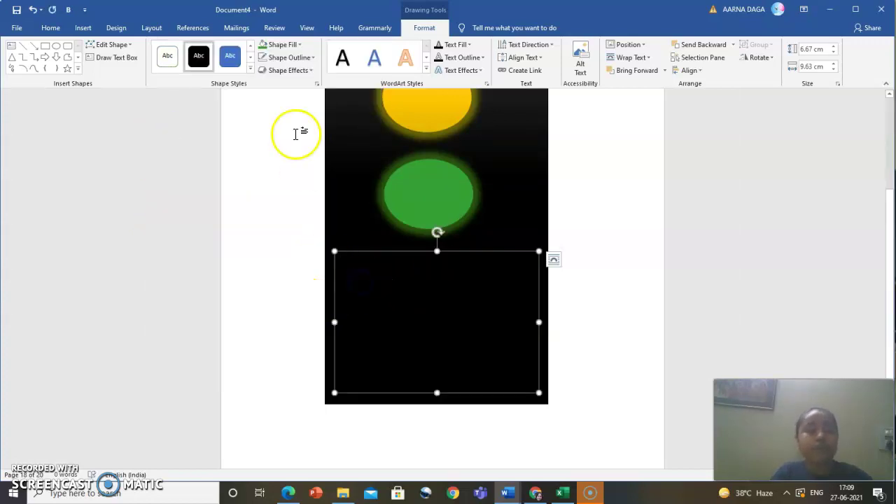
{"action": "left_click", "coordinate": [50, 28]}
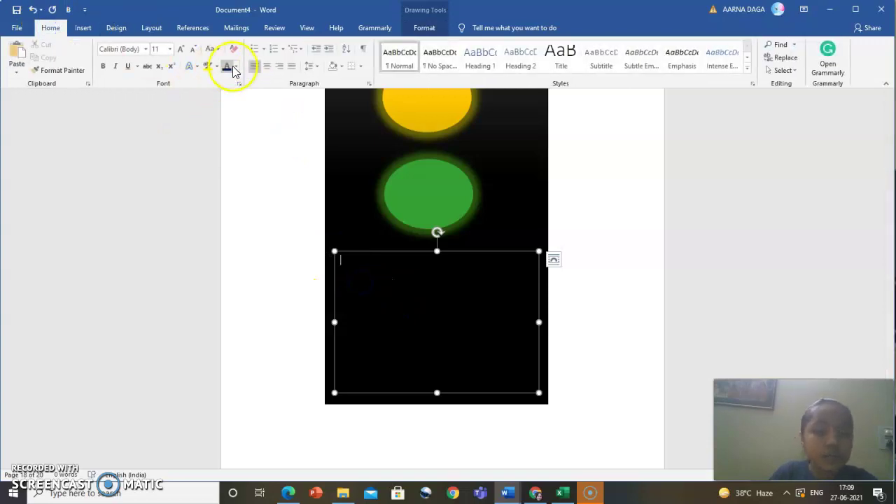
{"action": "left_click", "coordinate": [236, 67]}
{"action": "left_click", "coordinate": [228, 106]}
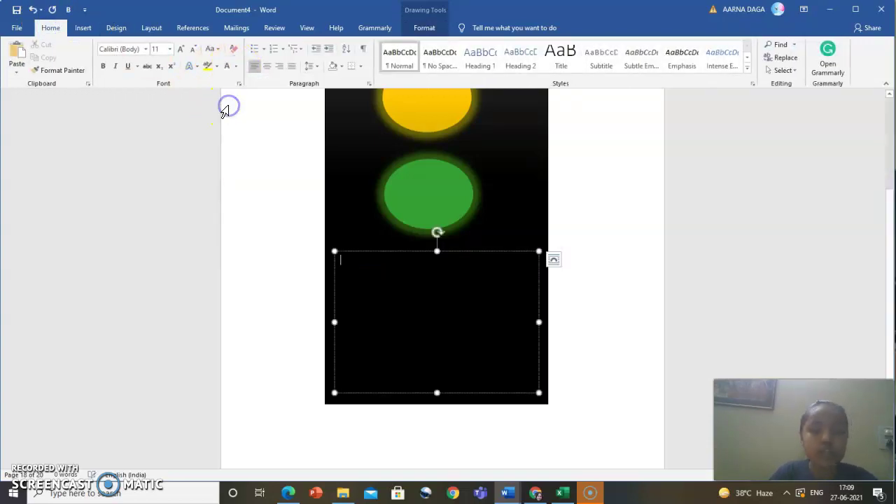